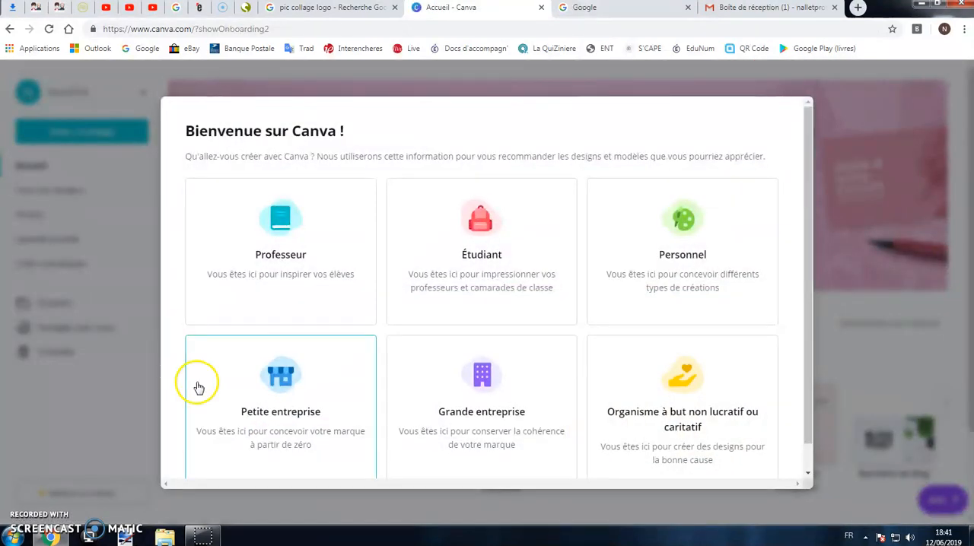
Choose the Étudiant profile in the welcome dialog and create a first design of the Poster type.
click(491, 215)
click(776, 129)
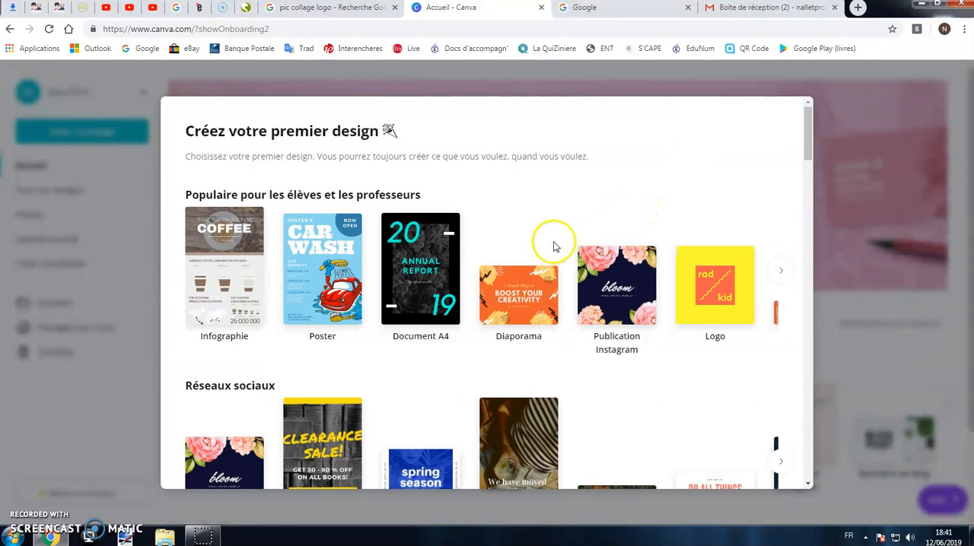
scroll(554, 246, down, 1)
scroll(704, 365, down, 1)
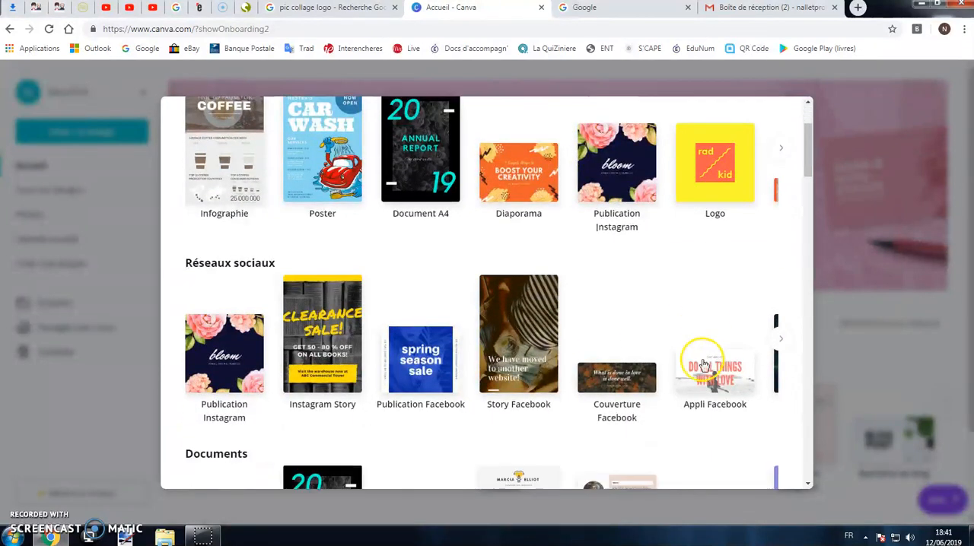
scroll(703, 365, up, 2)
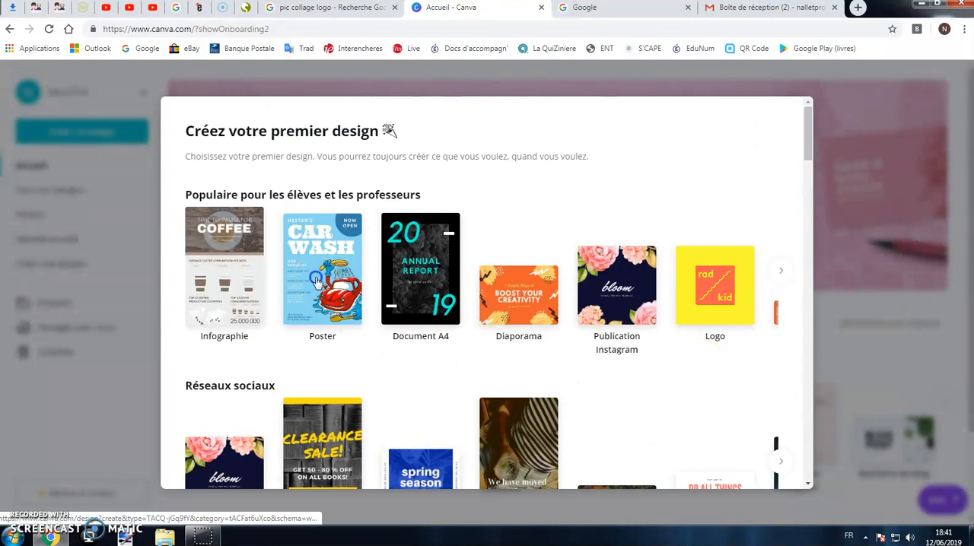
click(318, 281)
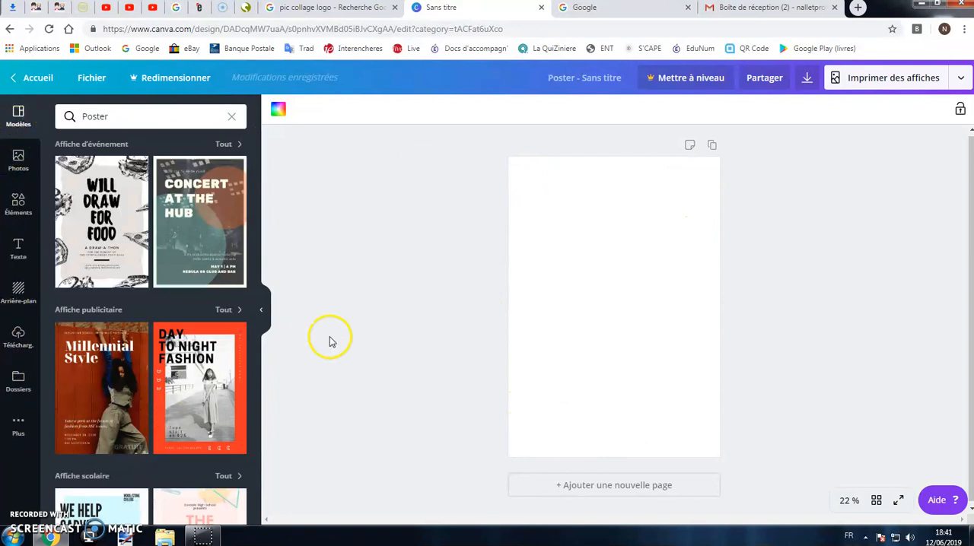
Name the poster design "Infographie 1".
click(600, 82)
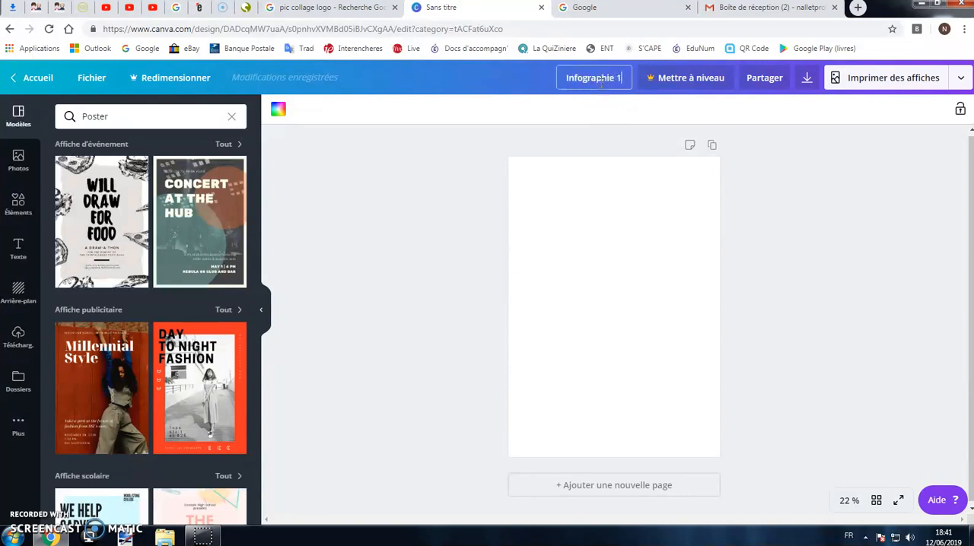
click(458, 180)
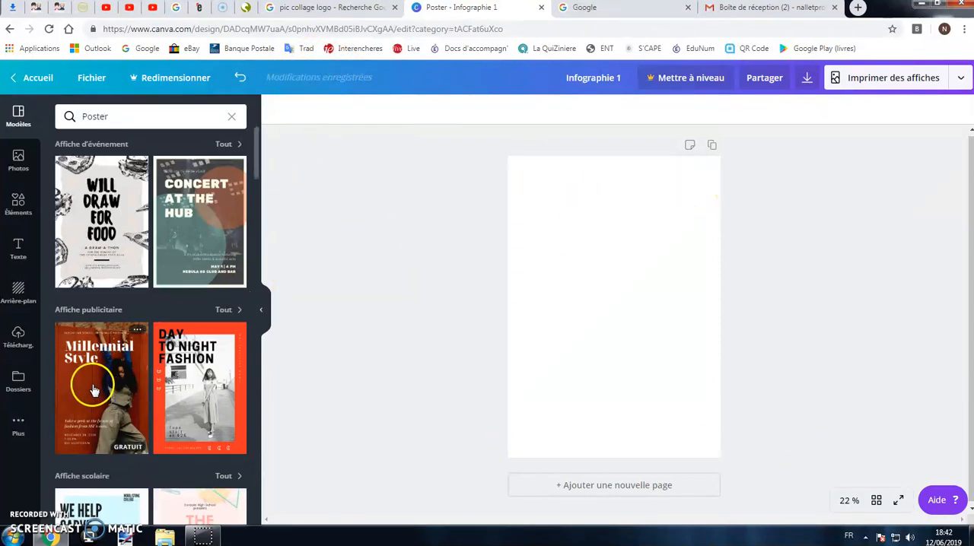
Try the starry night sky and the dark blue gradient as the poster's background.
click(18, 294)
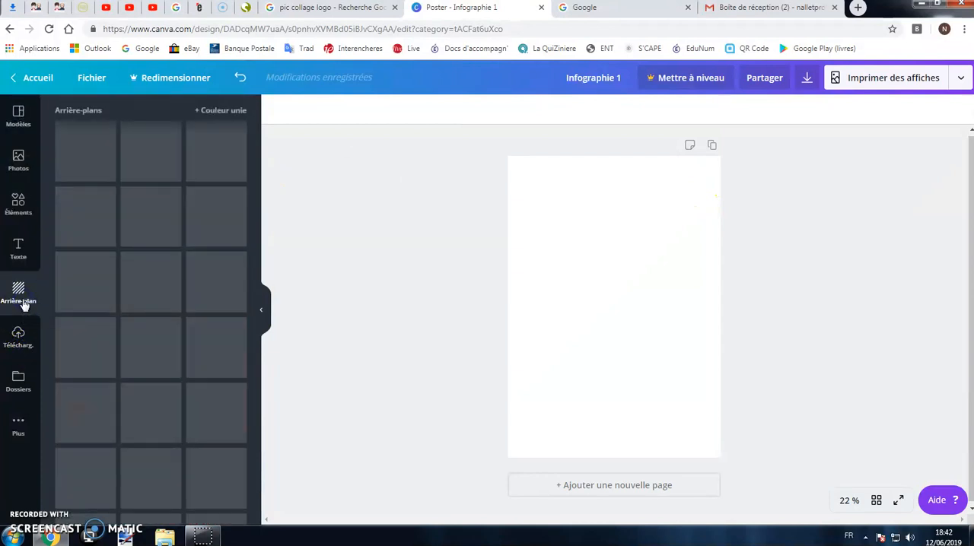
click(226, 222)
click(230, 255)
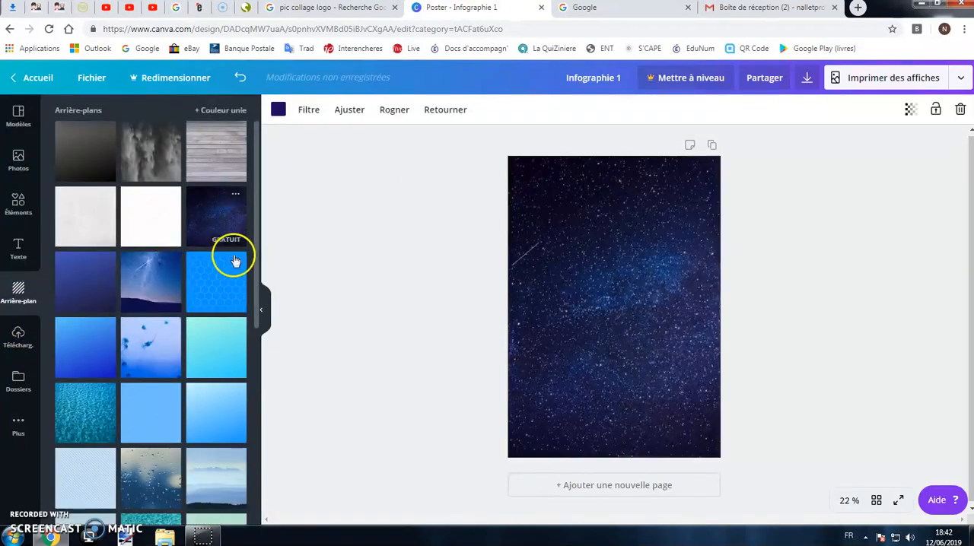
click(112, 281)
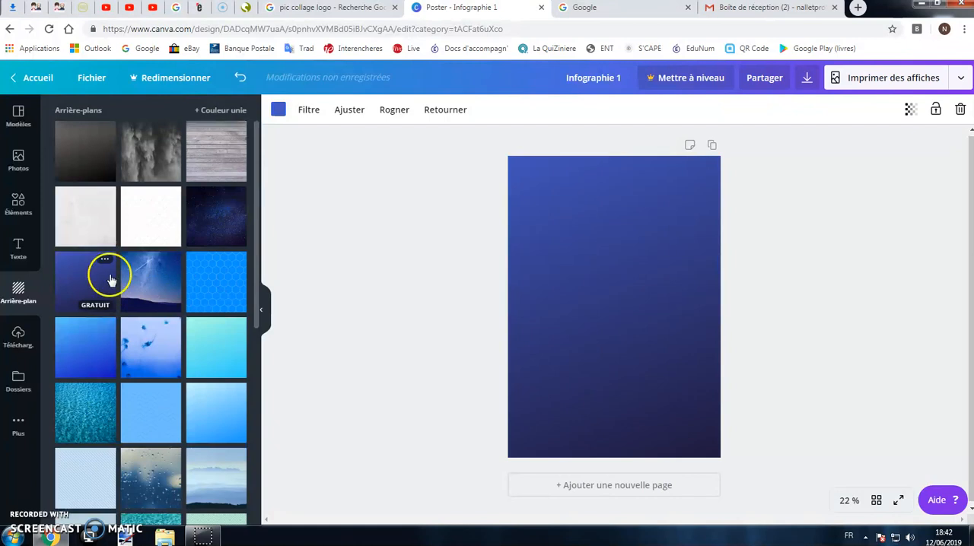
Give the poster a solid background, starting from the default blue and lightening it to a custom pale periwinkle.
click(206, 114)
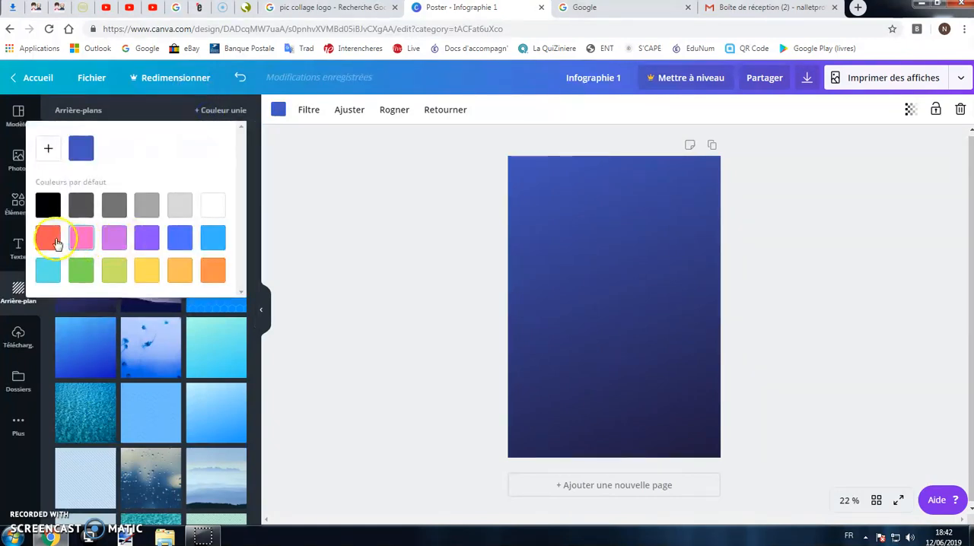
click(182, 239)
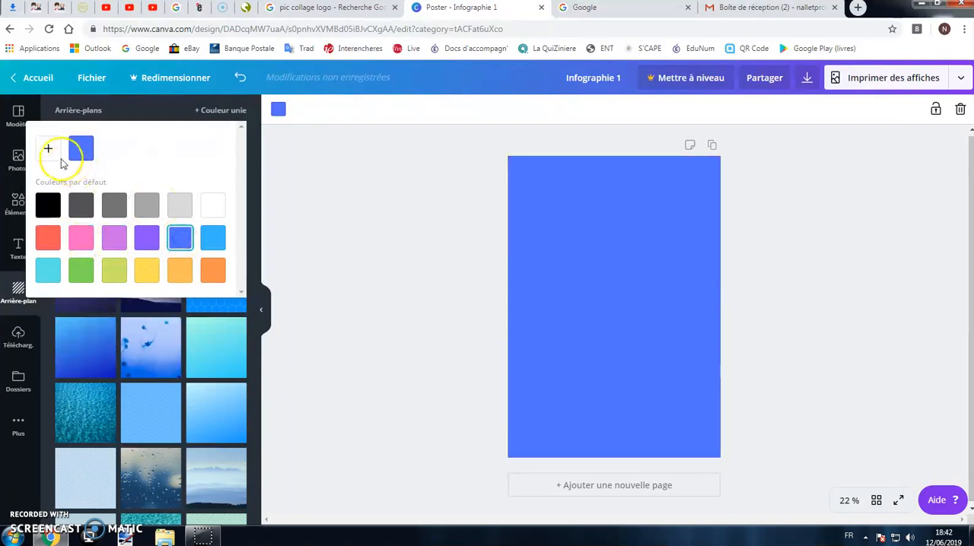
click(61, 160)
drag(174, 152, 76, 143)
click(485, 291)
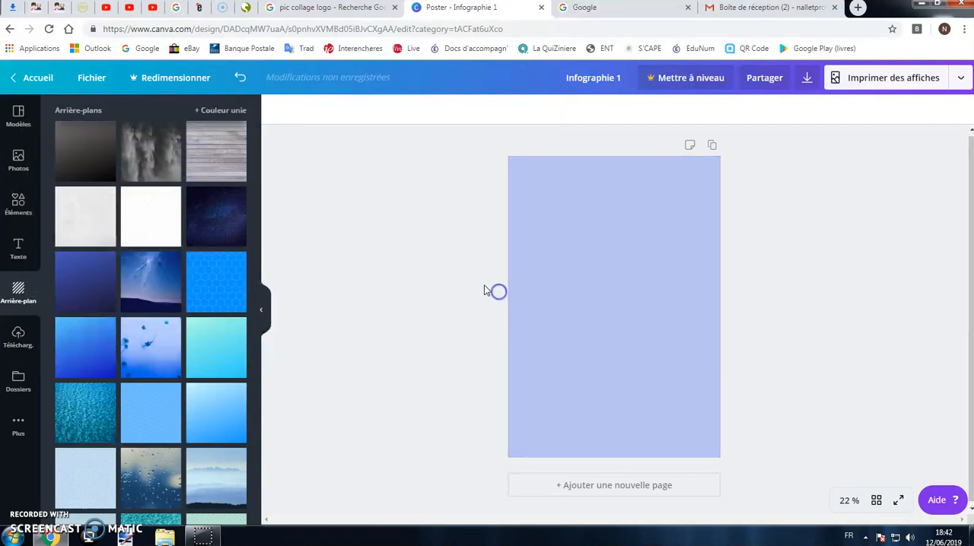
click(264, 311)
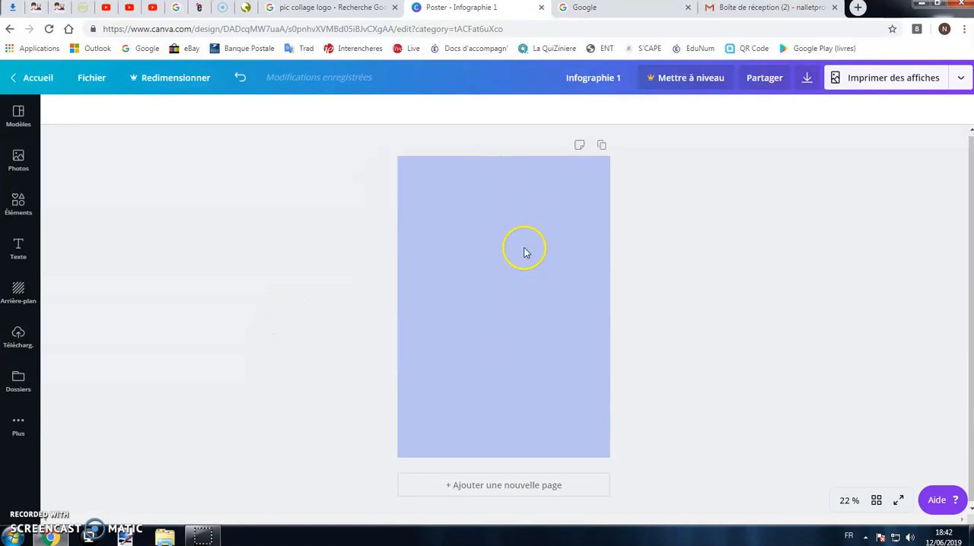
Add a text box to the poster and replace its placeholder with "TOKYO".
click(21, 257)
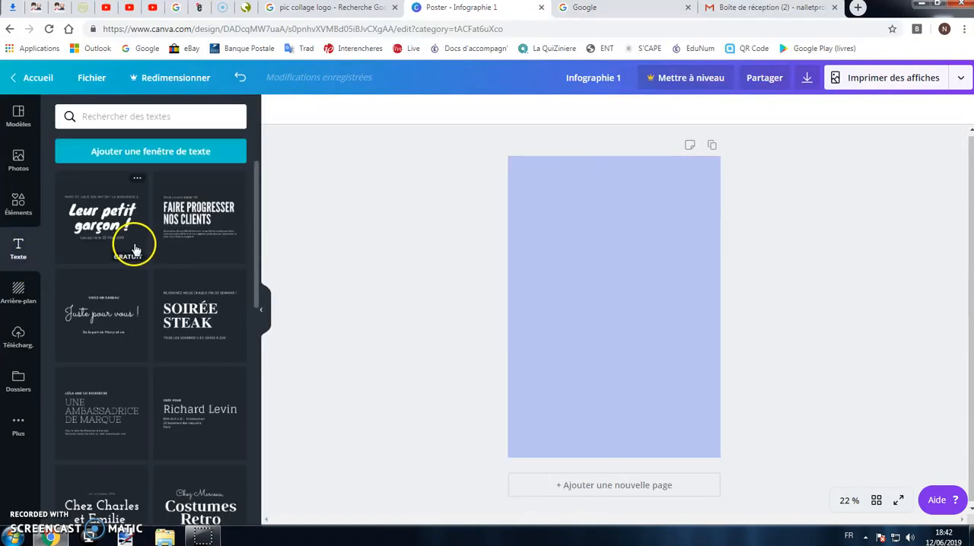
click(170, 155)
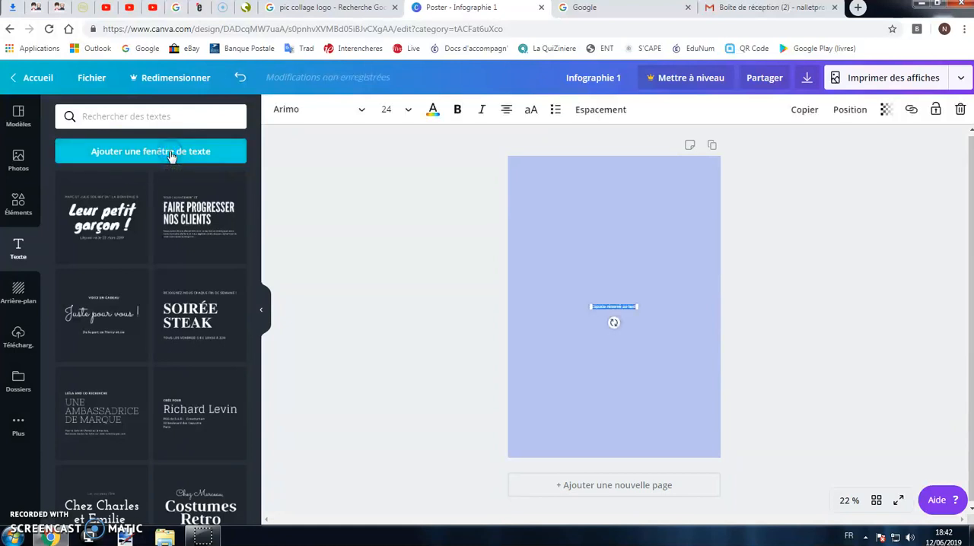
click(856, 500)
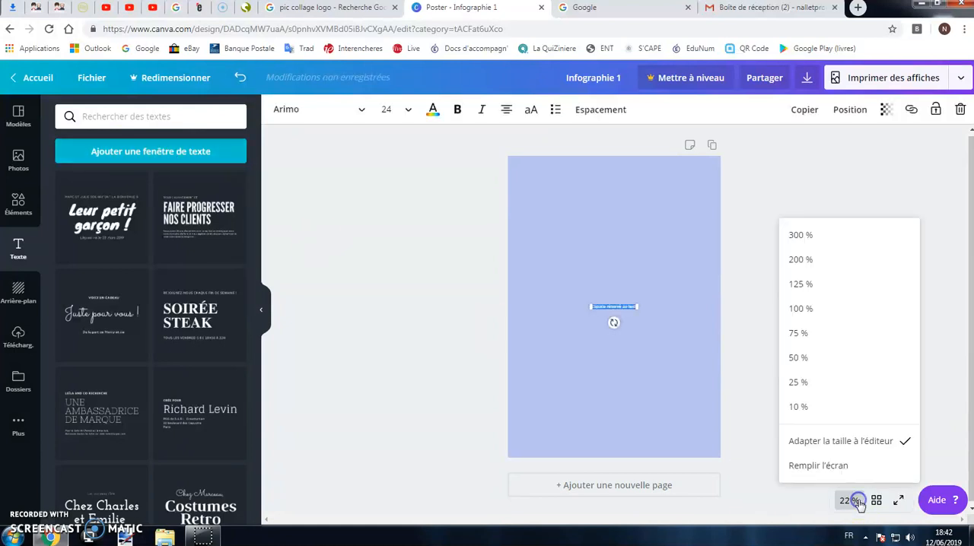
click(833, 339)
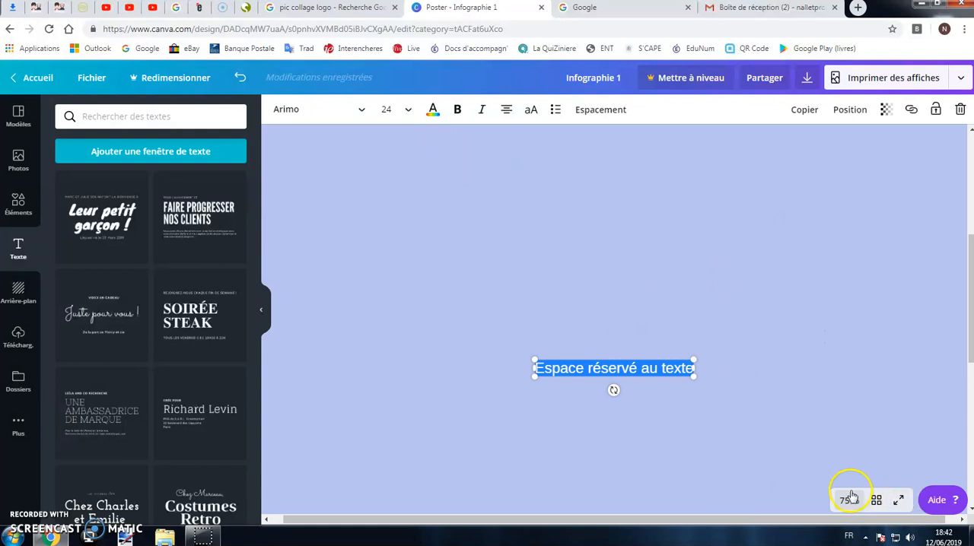
click(851, 496)
click(831, 355)
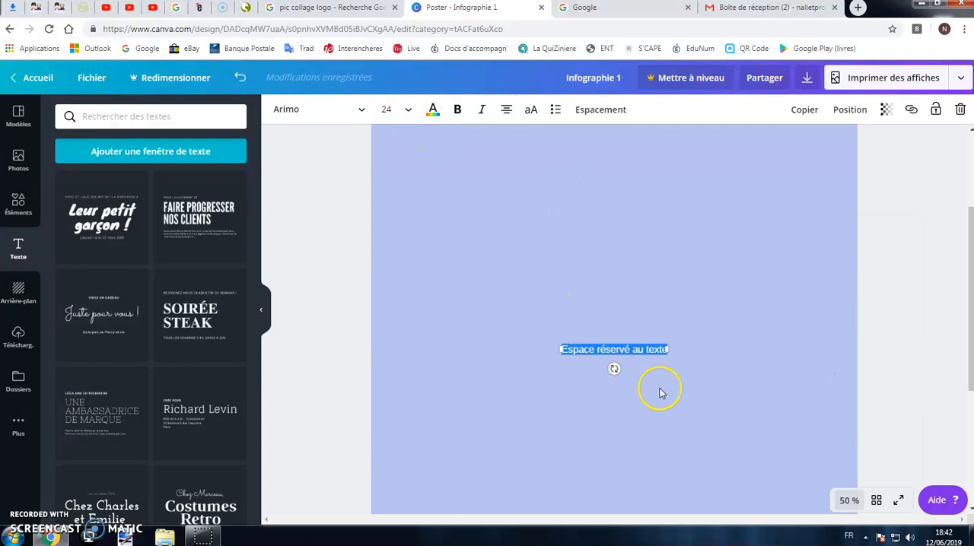
click(605, 351)
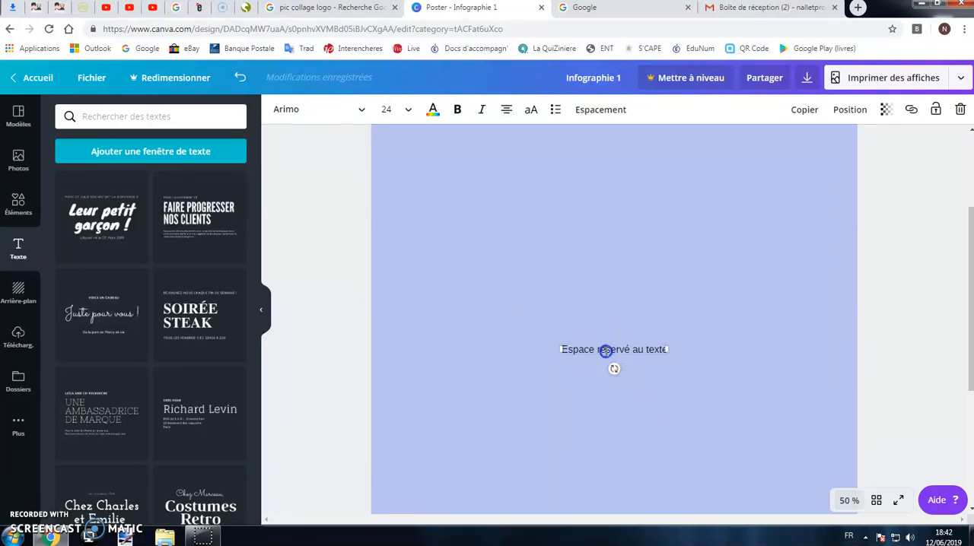
triple_click(606, 350)
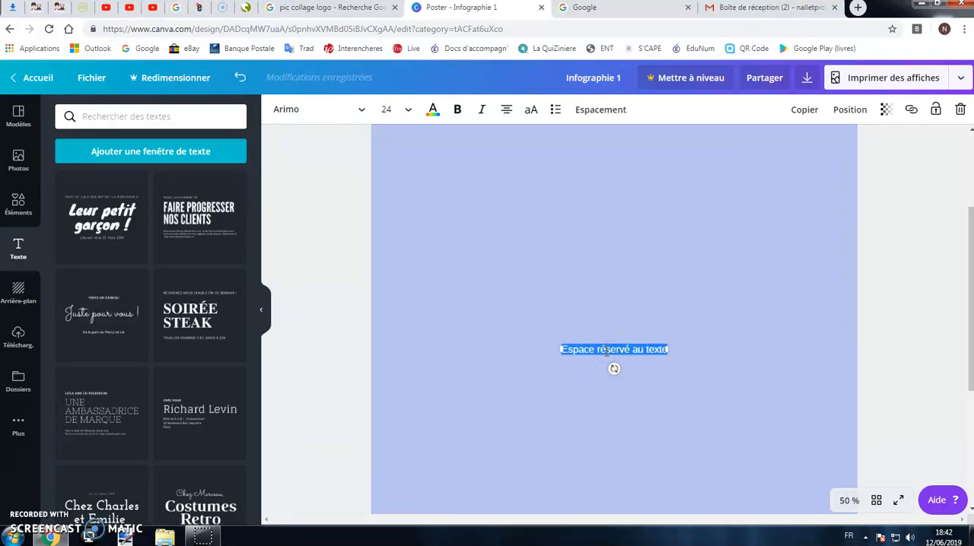
text(TOKYO)
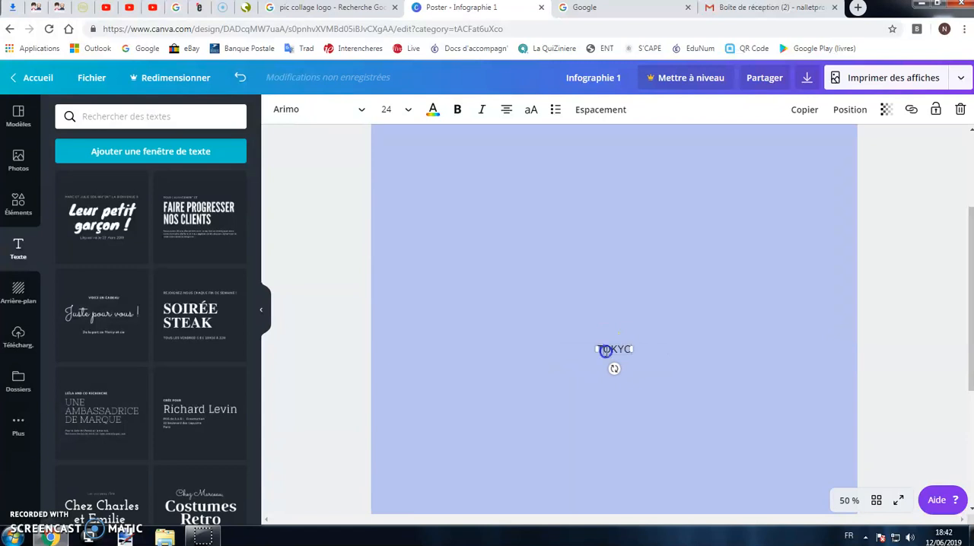
Set the font size of the TOKYO text to 104.
click(404, 108)
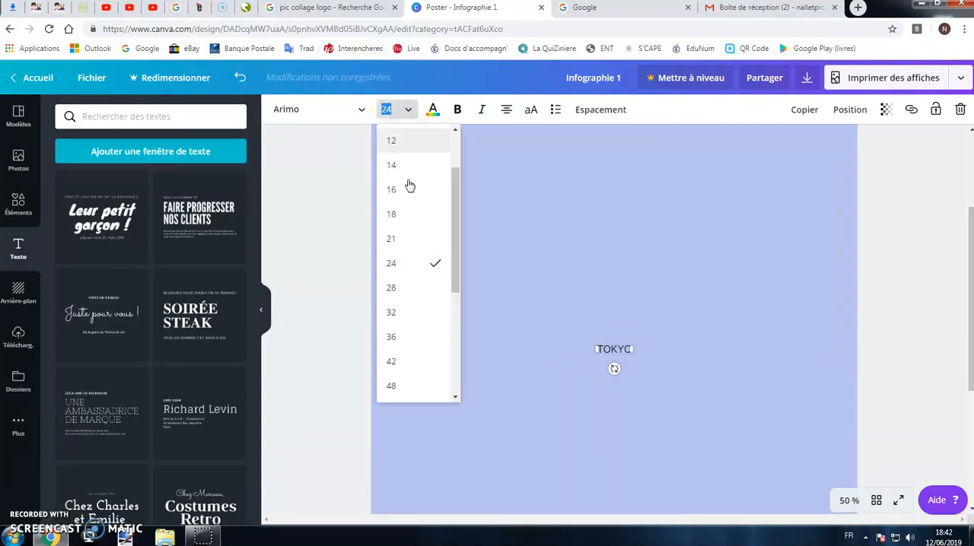
click(402, 385)
click(393, 109)
scroll(413, 300, down, 3)
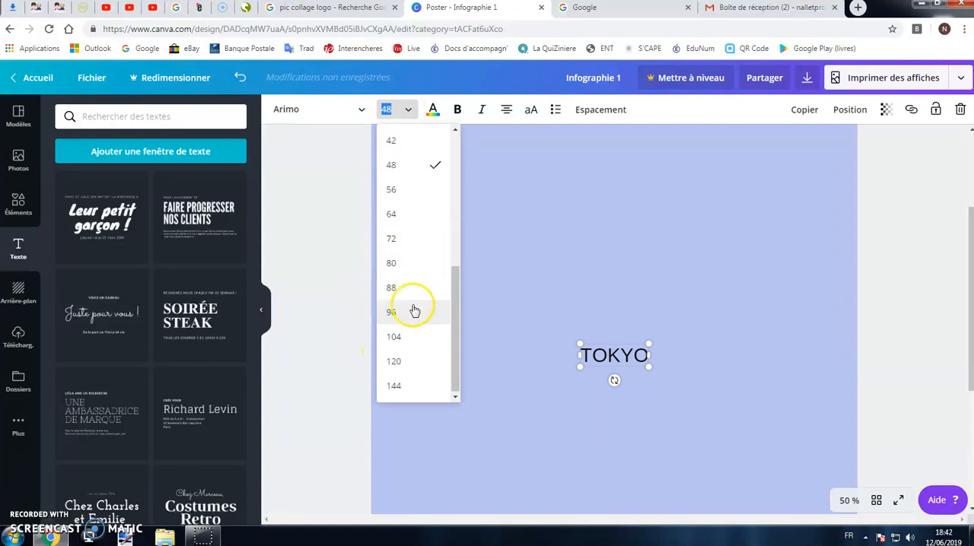
click(393, 337)
Change the TOKYO text's font to Abril Fatface and its colour to purple.
click(361, 109)
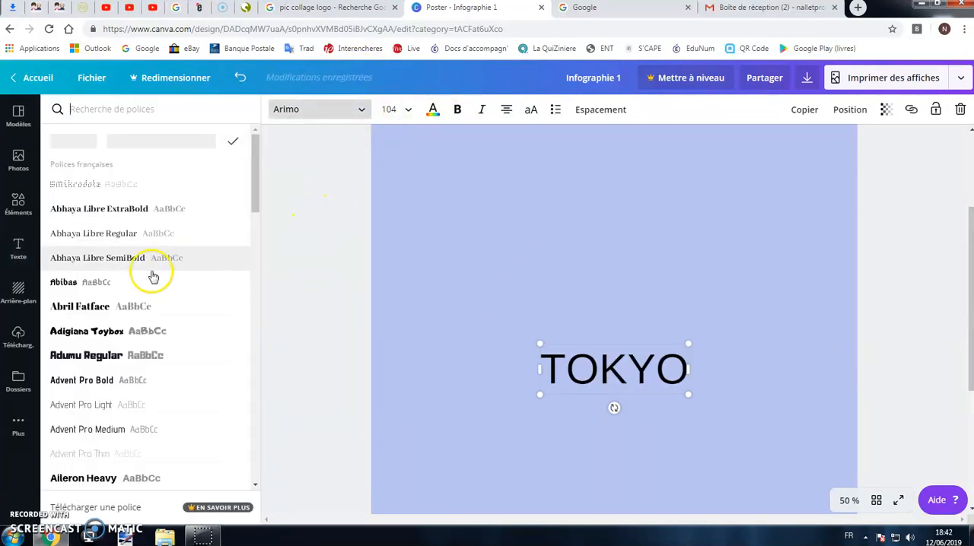
click(103, 306)
click(435, 111)
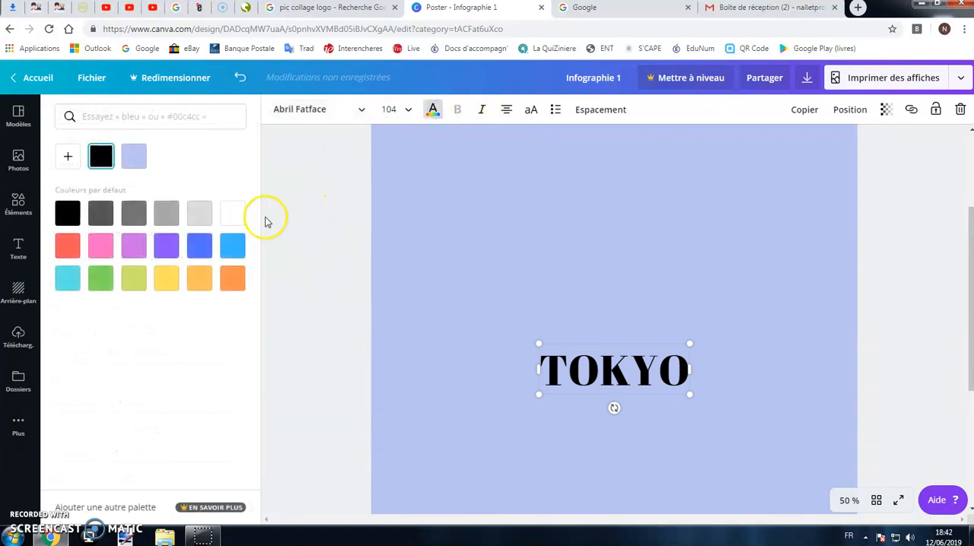
click(166, 245)
click(636, 303)
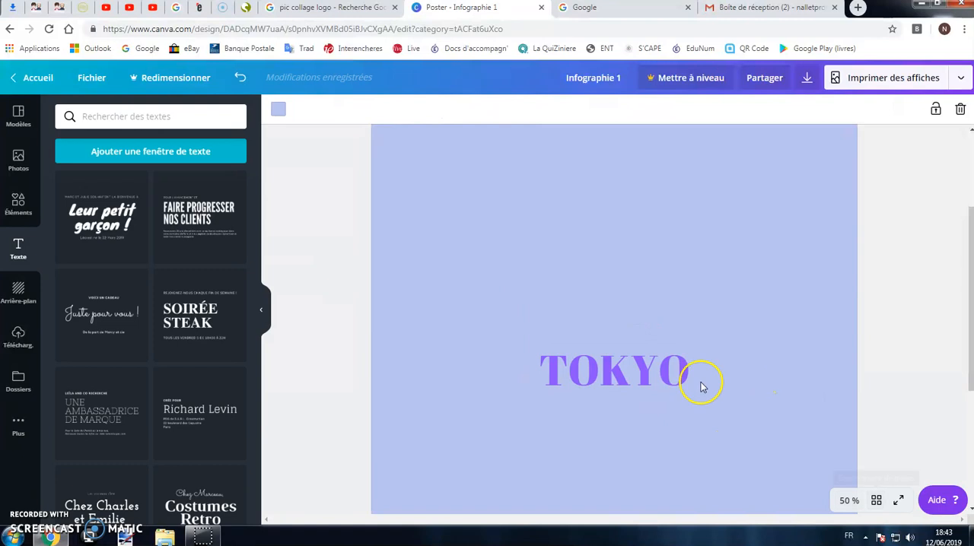
Move the TOKYO title to the poster's upper-left corner and tilt it slightly counter-clockwise.
drag(615, 371, 571, 182)
click(855, 508)
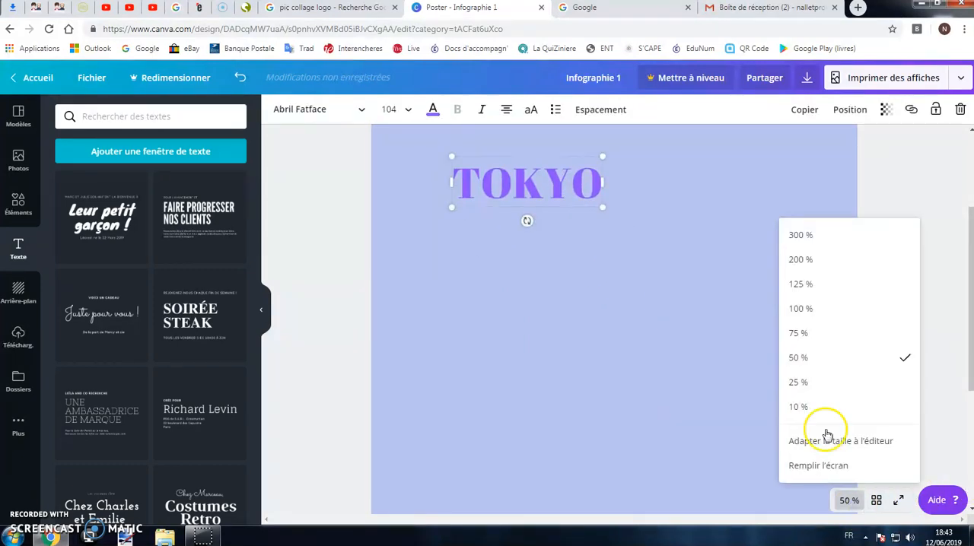
click(830, 383)
drag(584, 251, 550, 212)
click(389, 213)
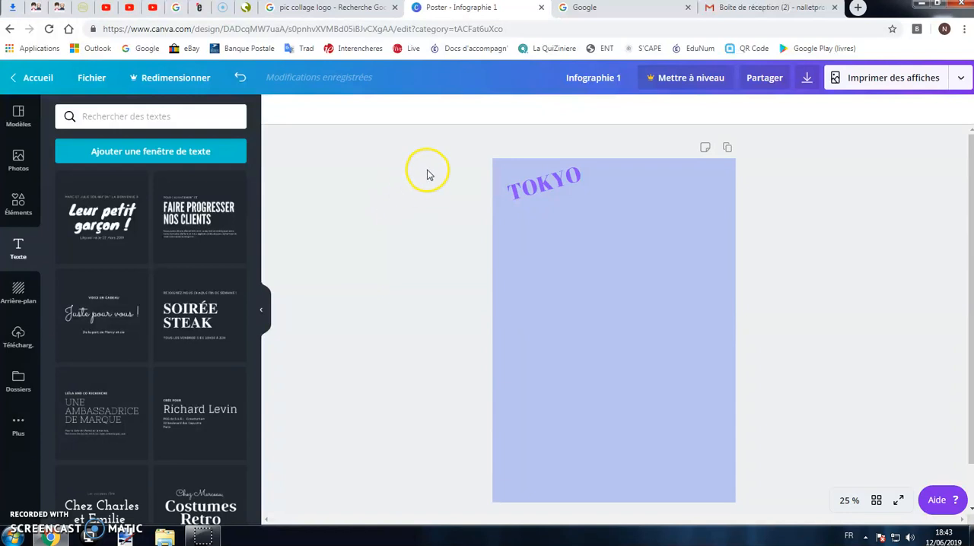
Switch to Google and search for images of "TOKYO".
click(586, 7)
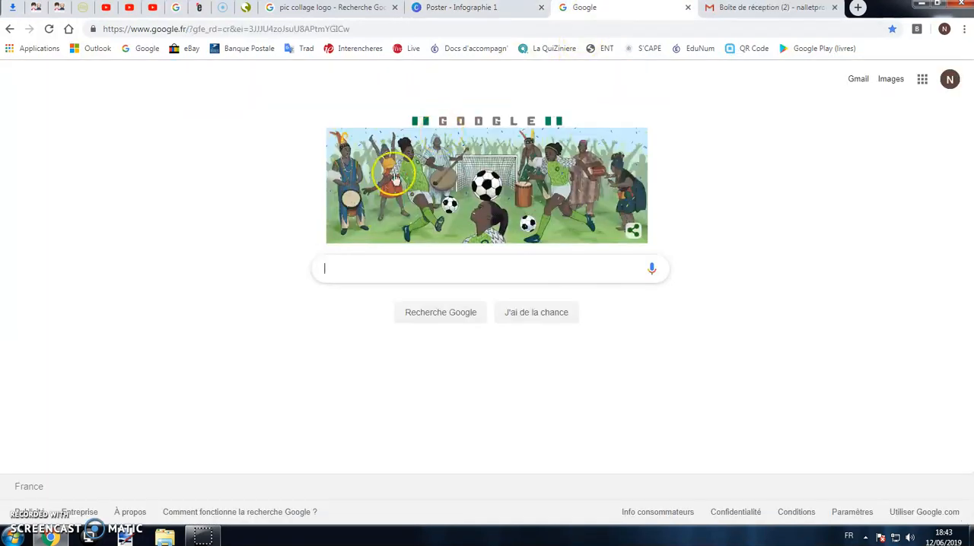
text(TOKYO)
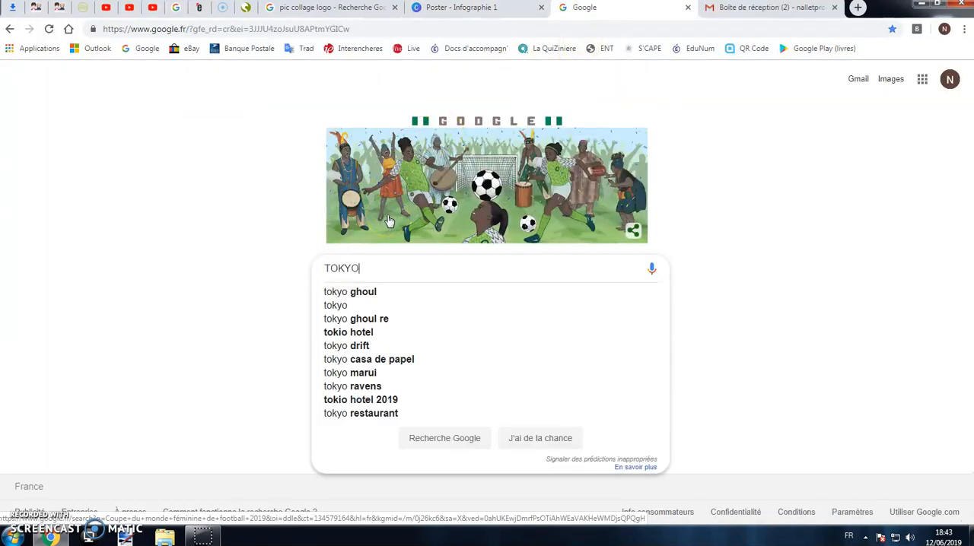
key(Return)
click(195, 122)
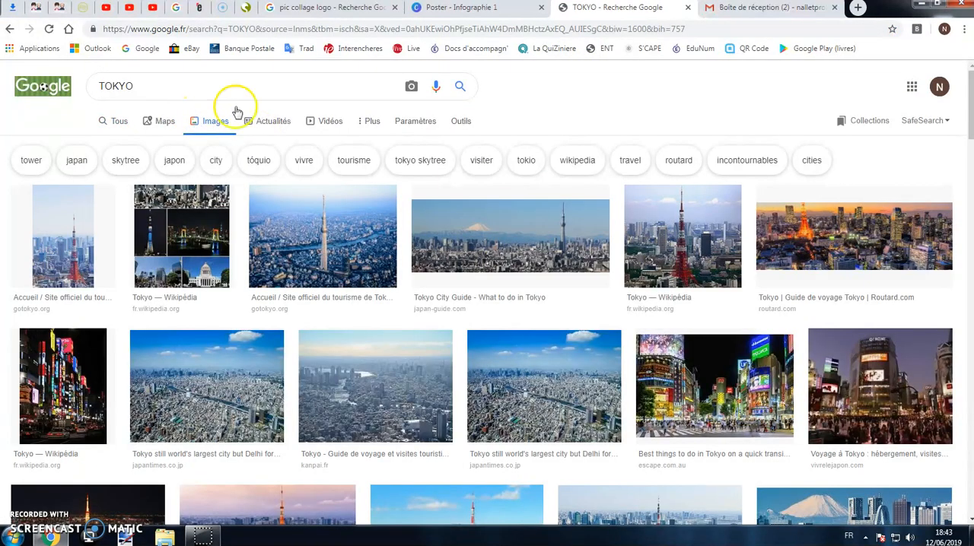
Filter the Tokyo images by the usage right "Réutilisation et modification autorisées".
click(472, 131)
click(211, 143)
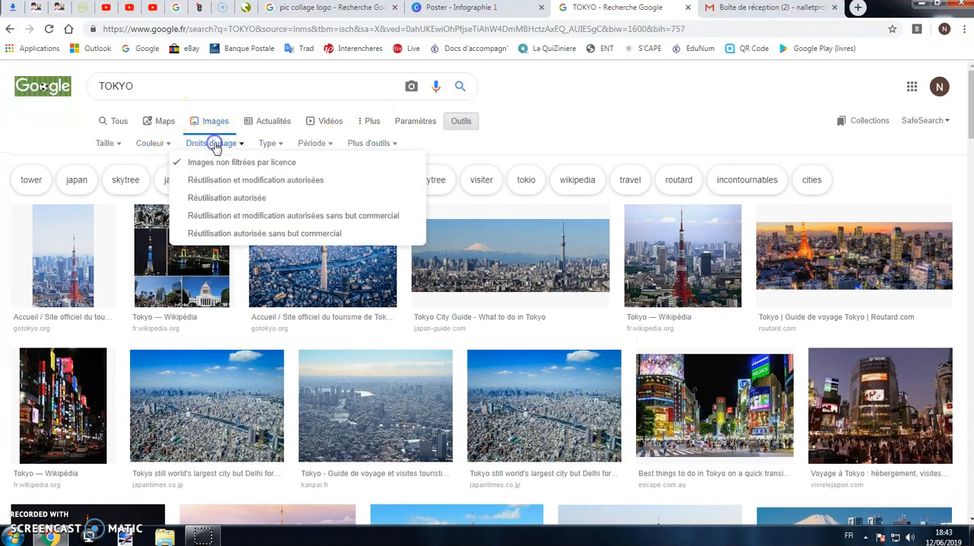
click(240, 180)
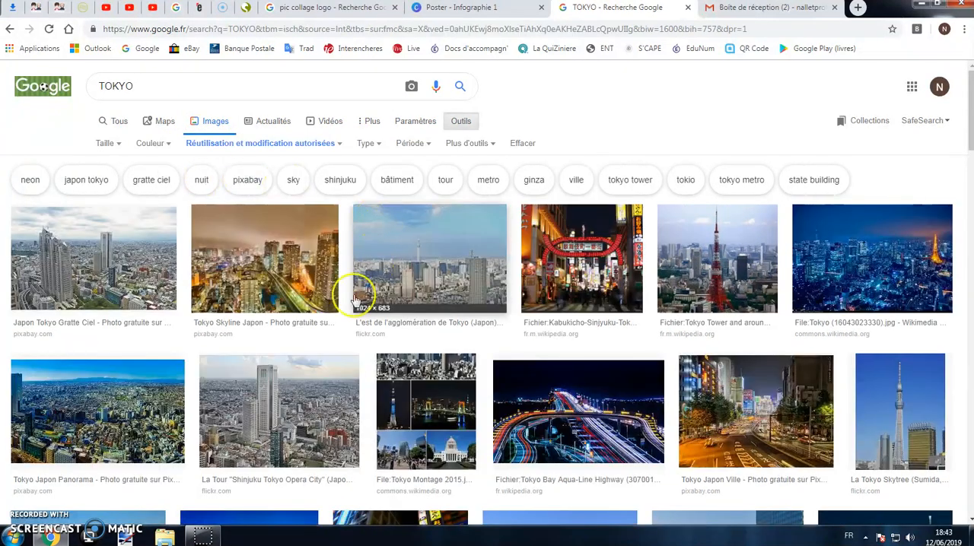
Save the Pixabay photo "Tokyo Skyline Japon" to the Images library as "Tokyo 1".
click(279, 295)
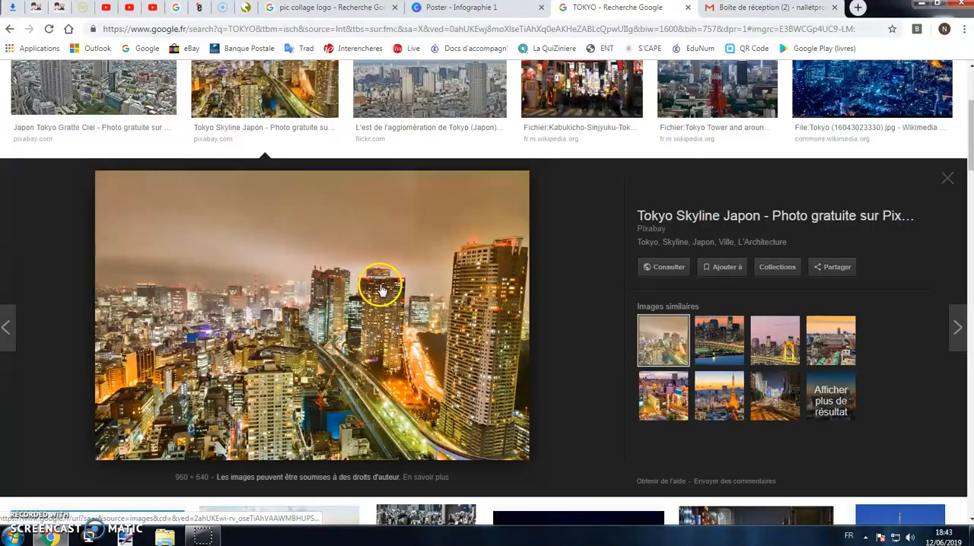
right_click(345, 281)
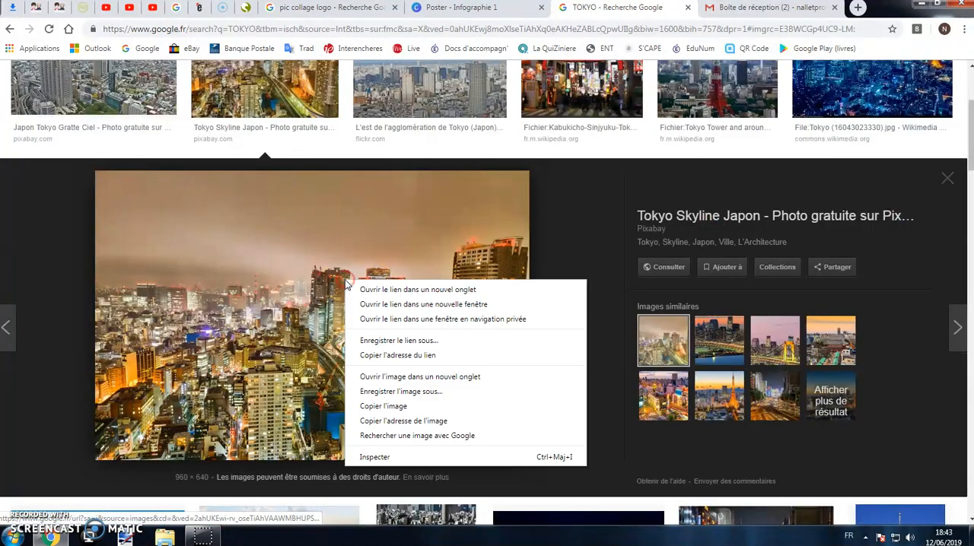
click(419, 391)
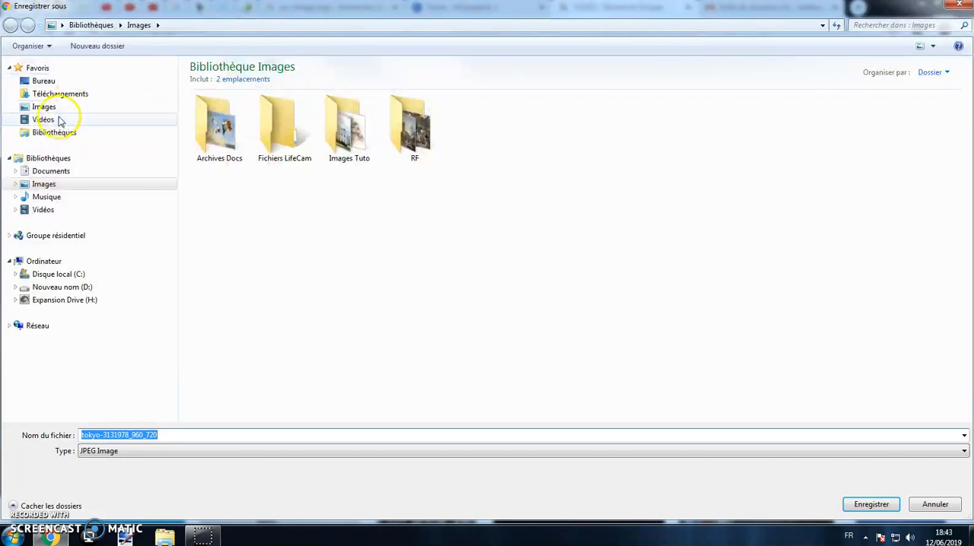
click(57, 107)
text(To)
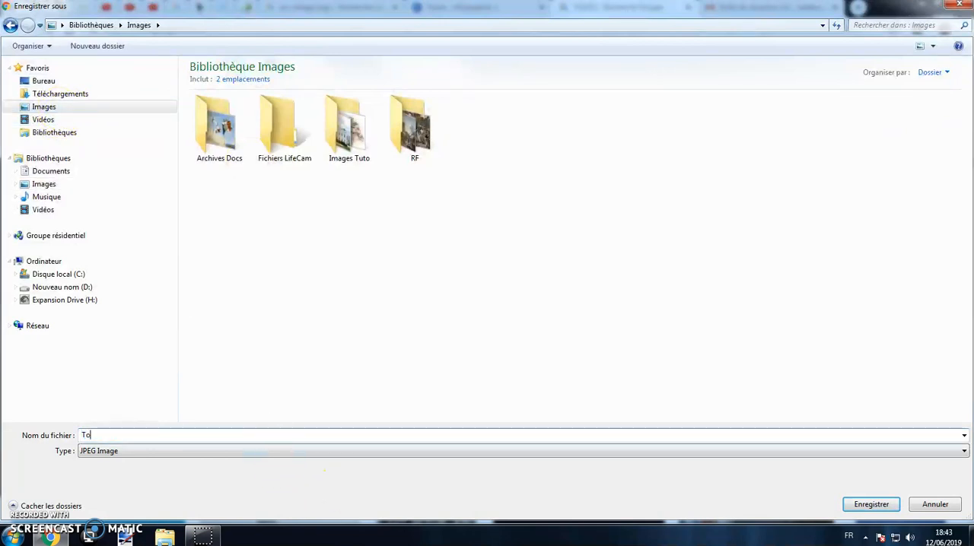
text(kyo 1)
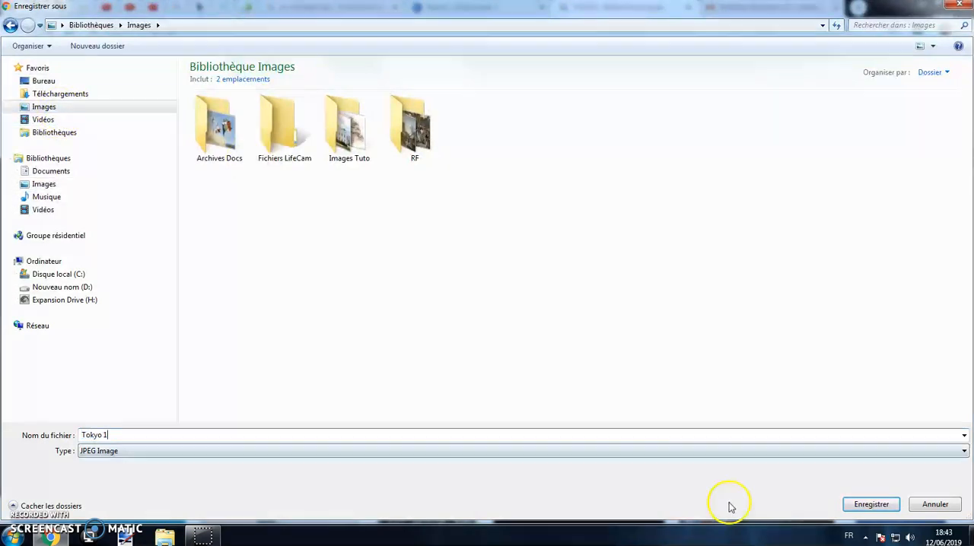
click(868, 504)
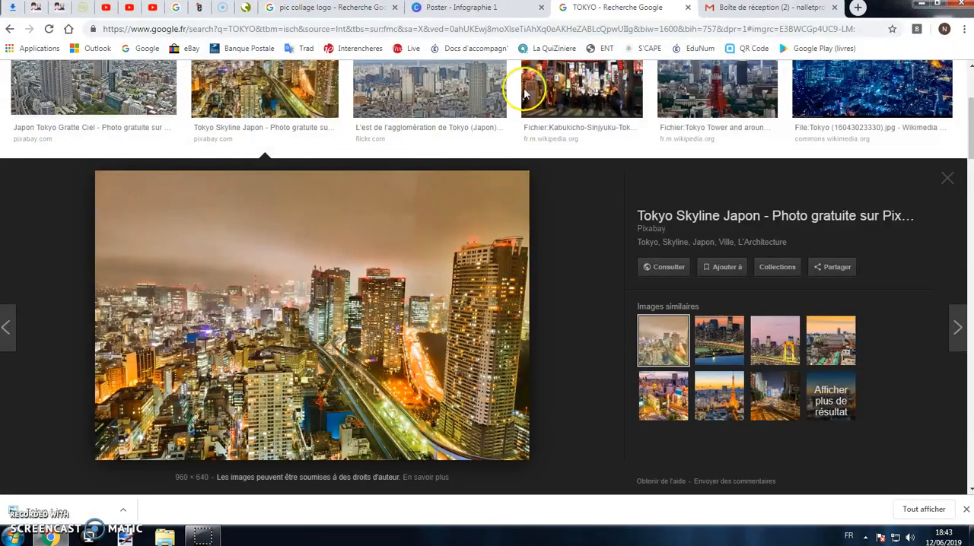
Switch back to the Canva poster and upload the "Tokyo 1" picture from the Images library.
click(461, 8)
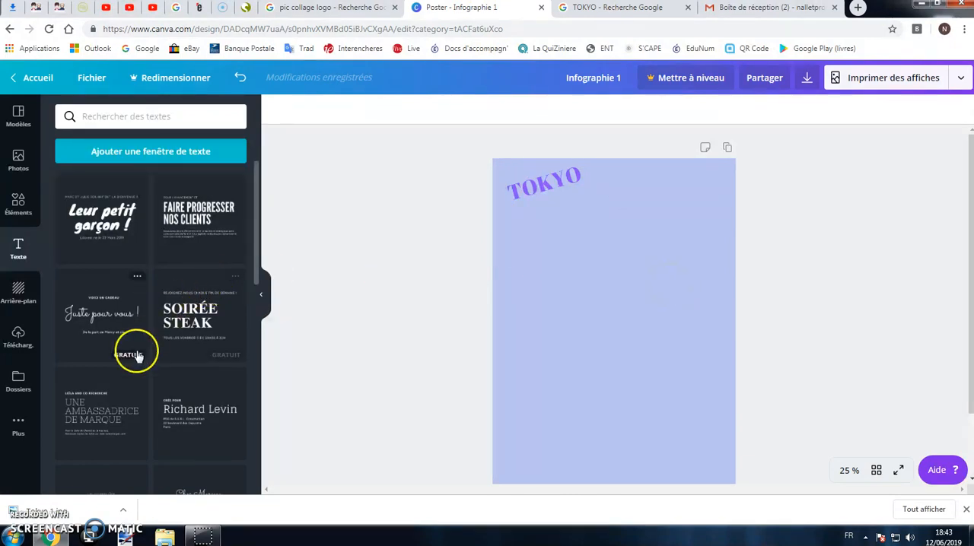
click(19, 347)
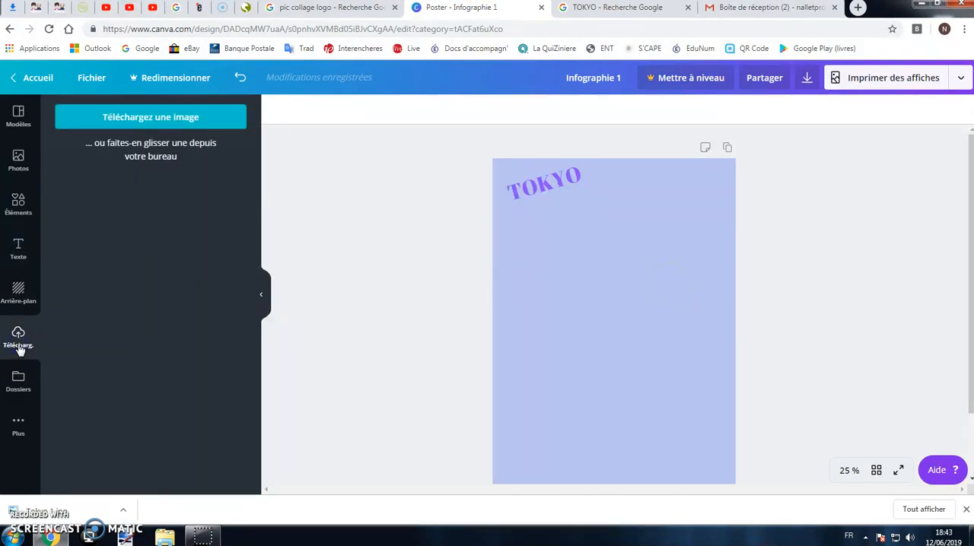
click(160, 121)
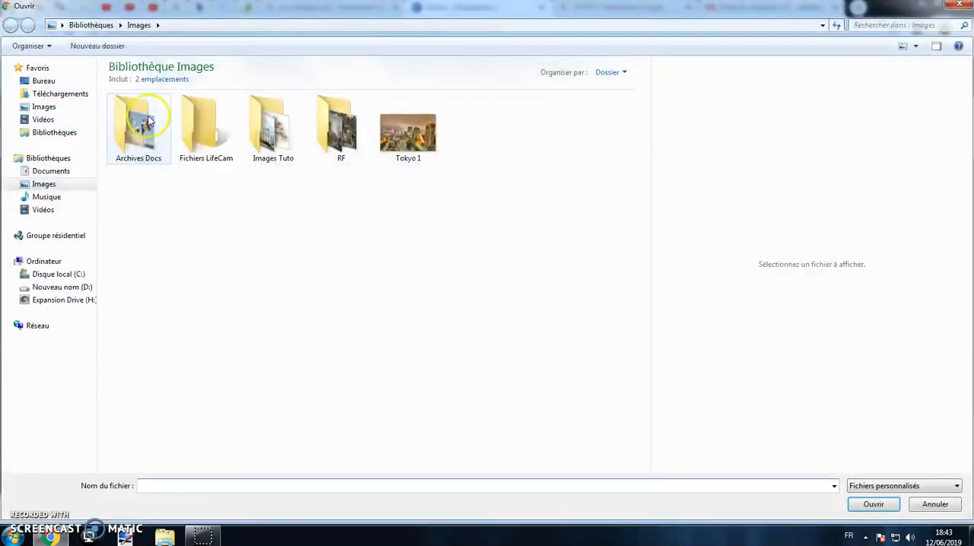
click(35, 113)
click(414, 149)
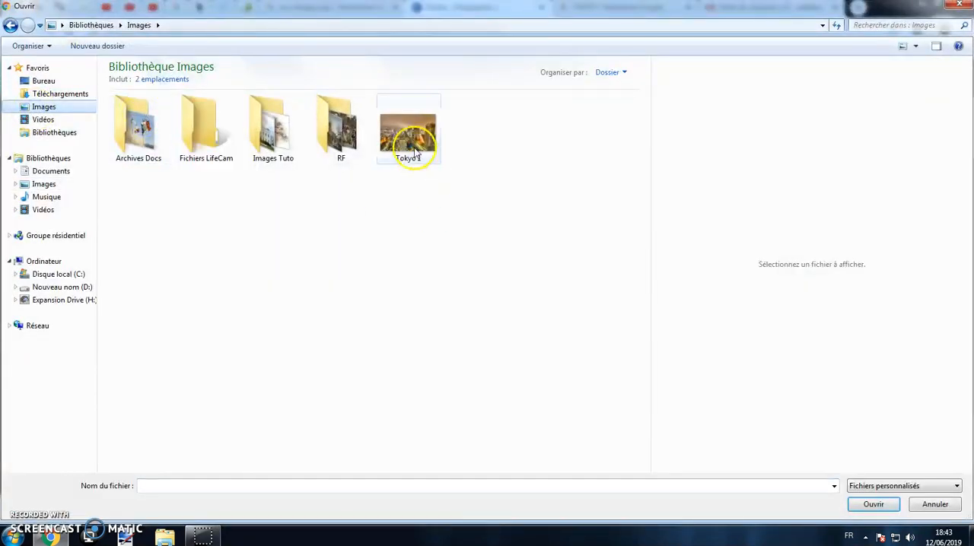
click(867, 505)
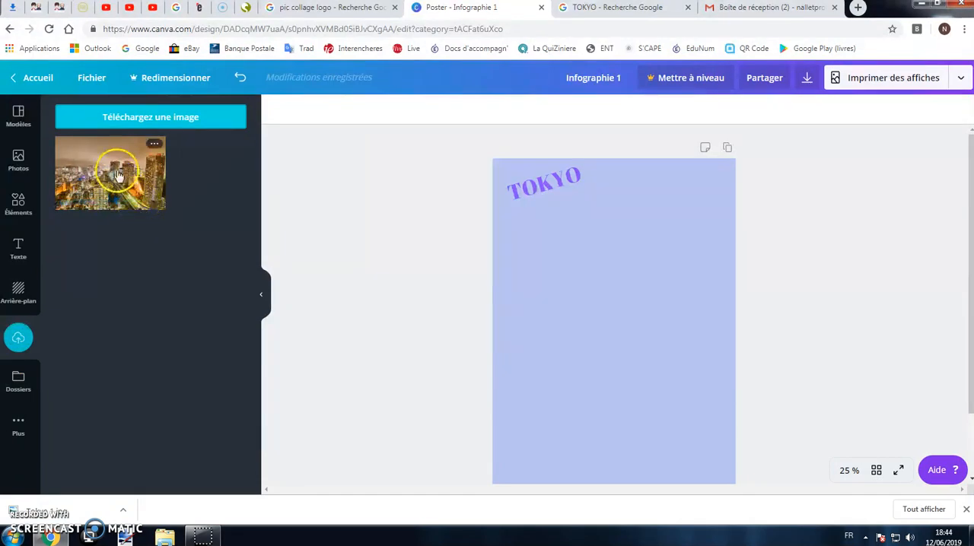
Place the uploaded Tokyo photo on the poster below the title and crop away its lower part.
drag(139, 183, 594, 277)
drag(724, 361, 707, 336)
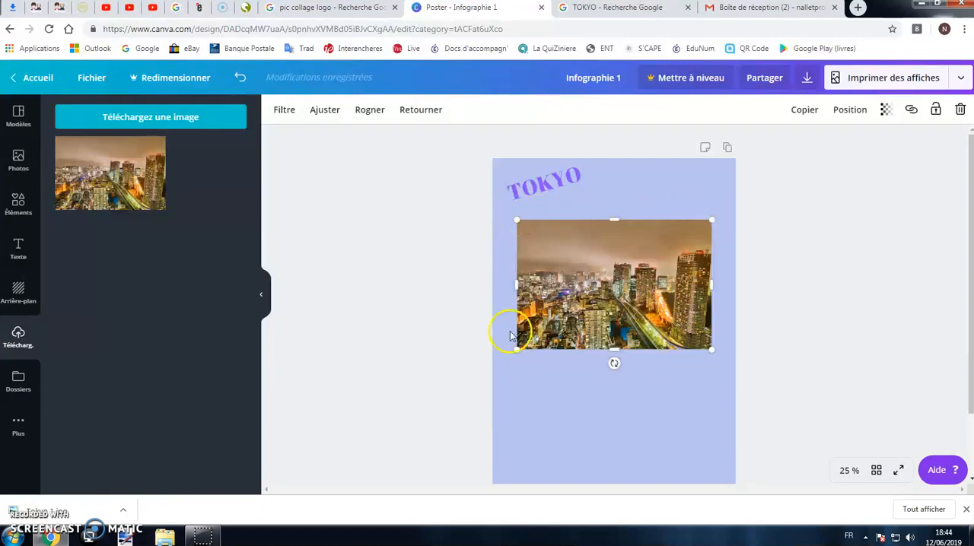
click(369, 111)
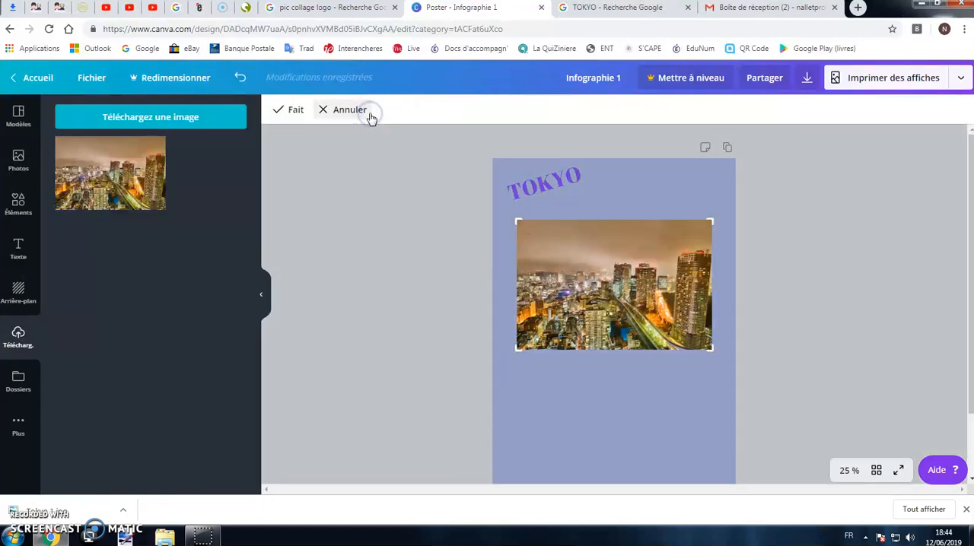
drag(709, 349, 719, 300)
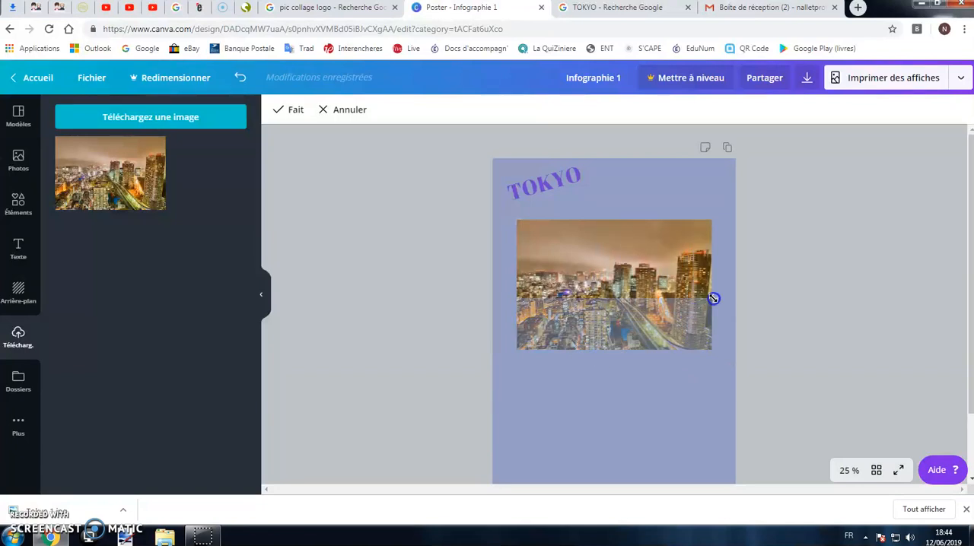
click(289, 110)
click(435, 258)
Tilt the cropped photo counter-clockwise like the title and position it just below TOKYO.
mouse_move(621, 249)
mouse_down()
mouse_move(615, 276)
mouse_move(610, 249)
mouse_up()
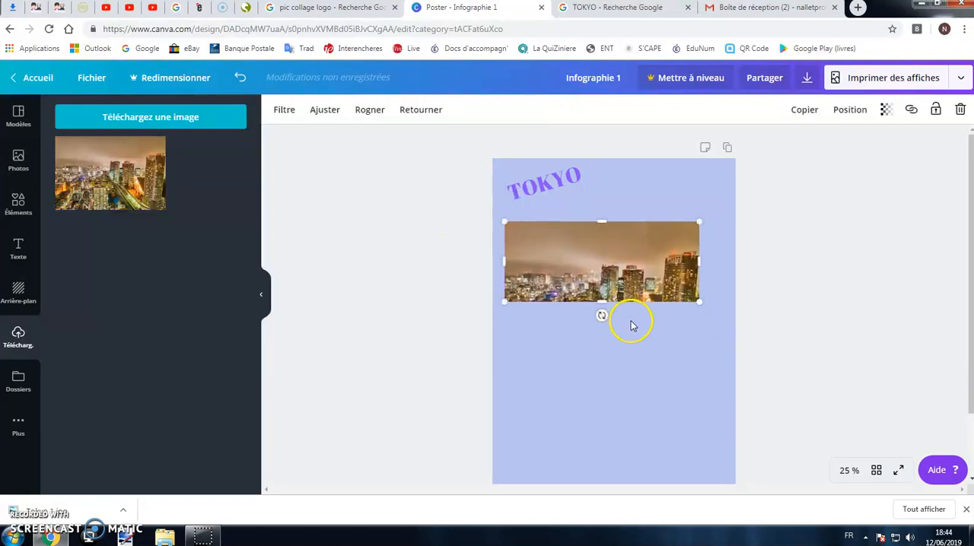
drag(601, 316, 619, 313)
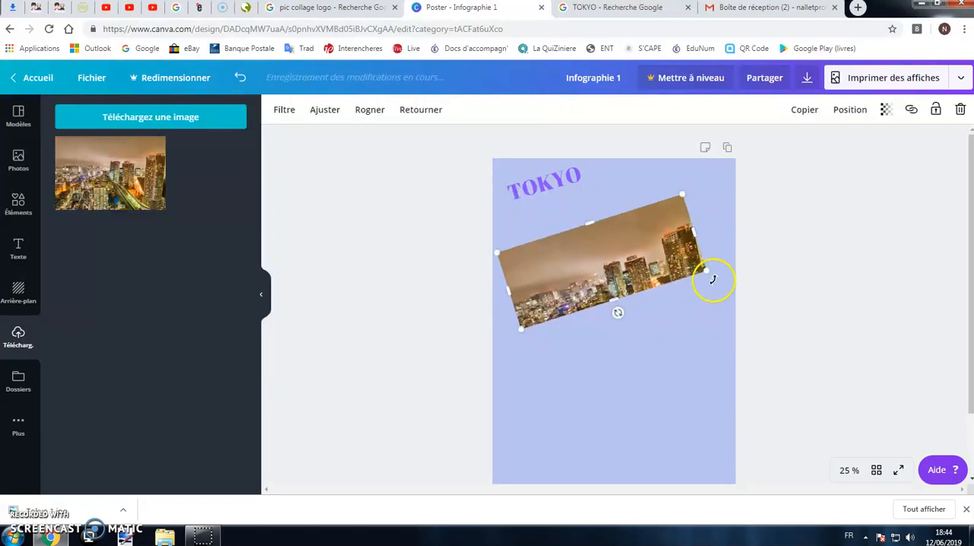
drag(696, 273, 713, 297)
drag(665, 253, 675, 253)
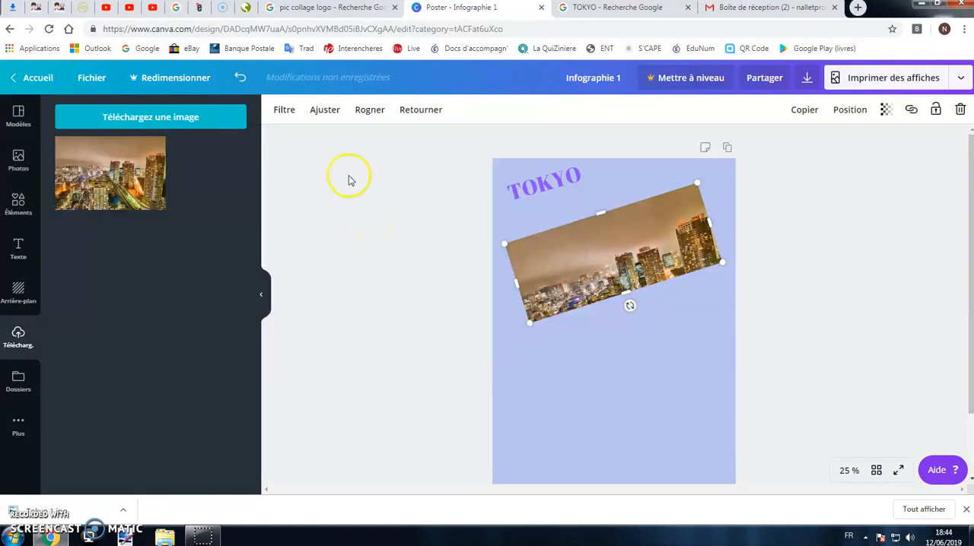
Apply the Street filter to the tilted photo.
click(289, 110)
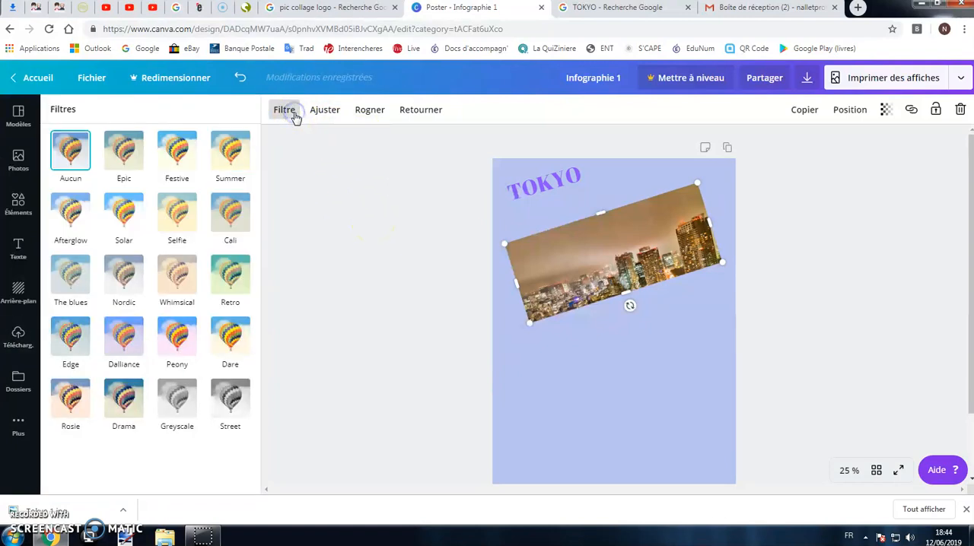
click(229, 398)
click(456, 277)
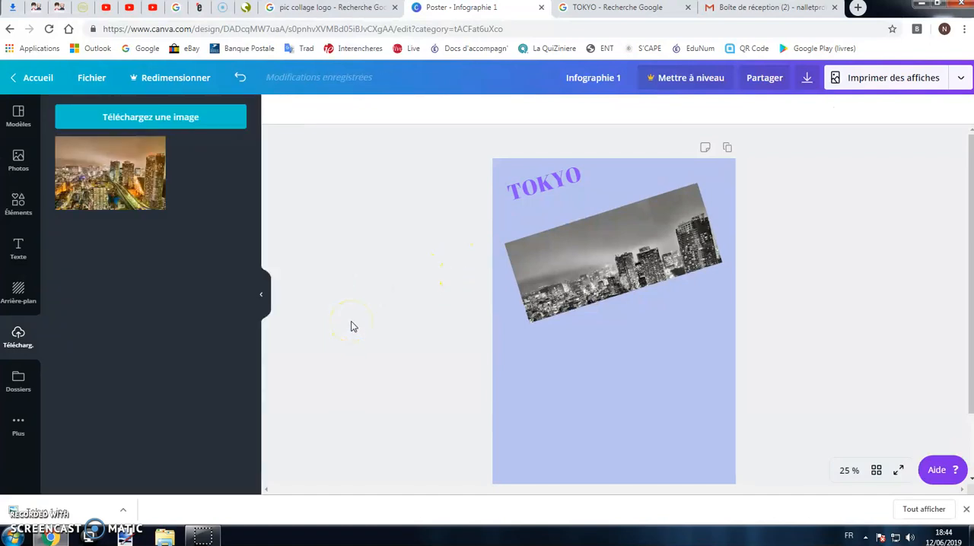
Open the Images library in a narrowed file explorer window and add "Tokyo 1" from it directly onto the poster.
click(165, 535)
click(39, 101)
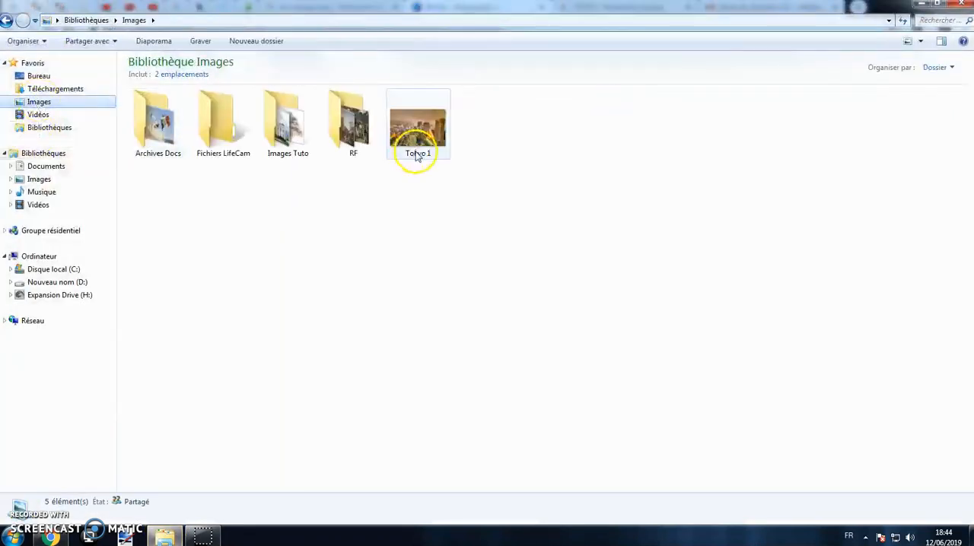
click(940, 7)
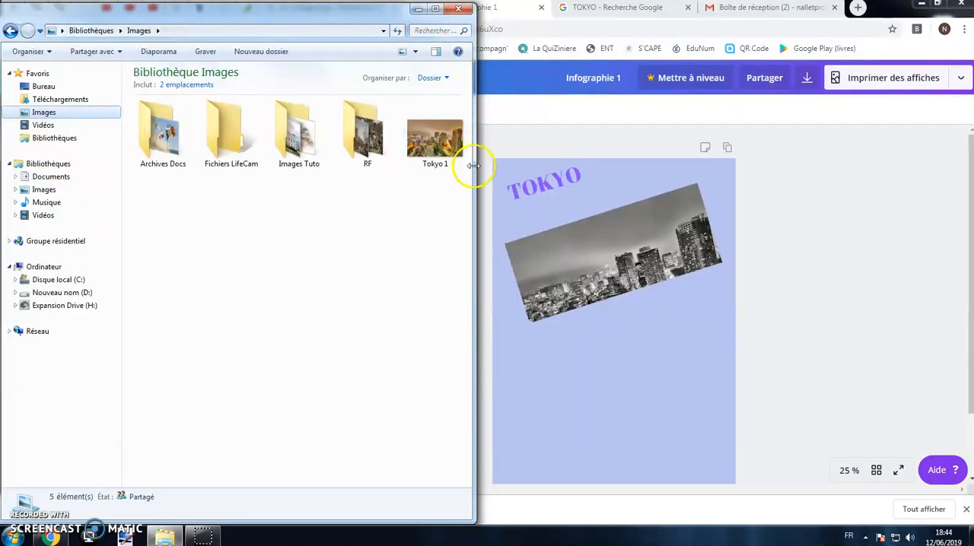
drag(475, 173, 348, 169)
drag(234, 232, 593, 384)
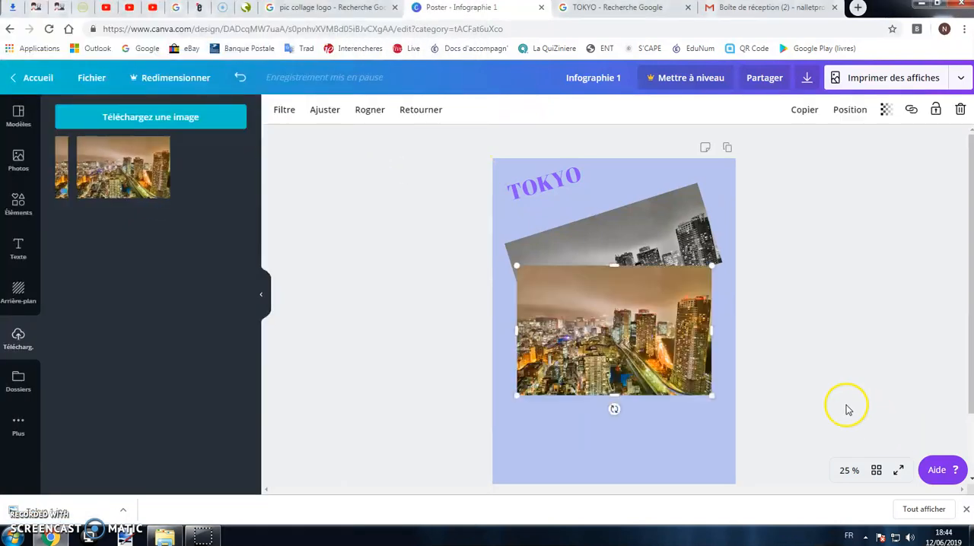
Move the colour photo slightly down and to the left and make it semi-transparent.
drag(666, 331, 645, 335)
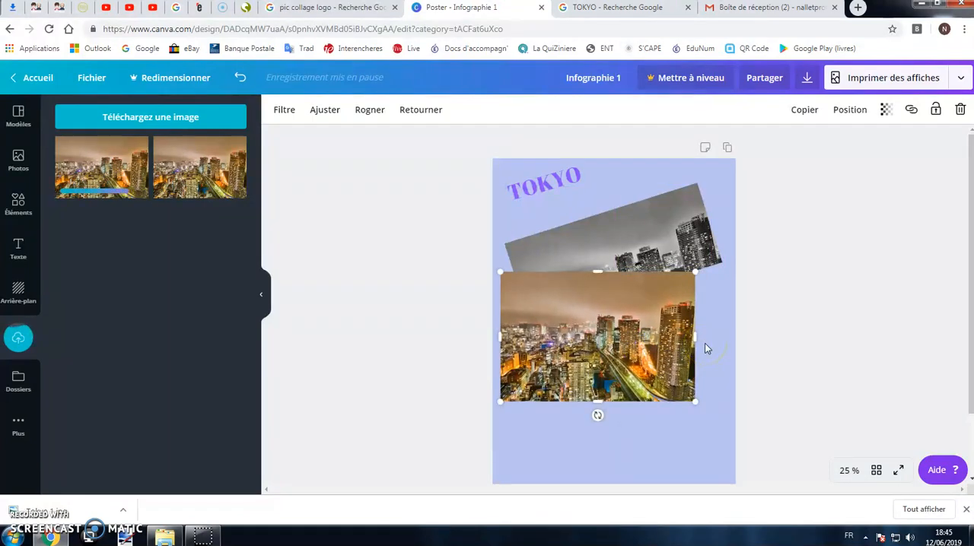
click(886, 110)
drag(852, 142, 820, 145)
click(823, 282)
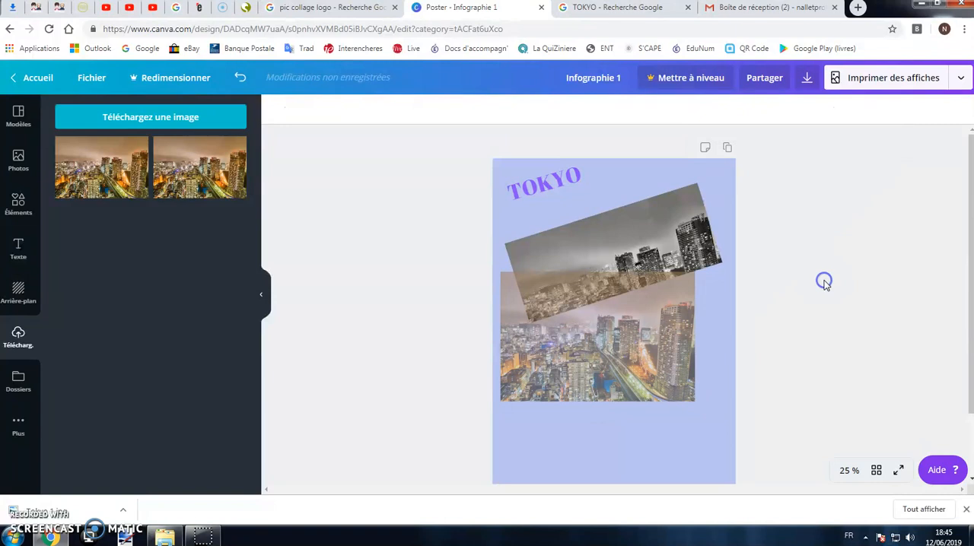
click(674, 347)
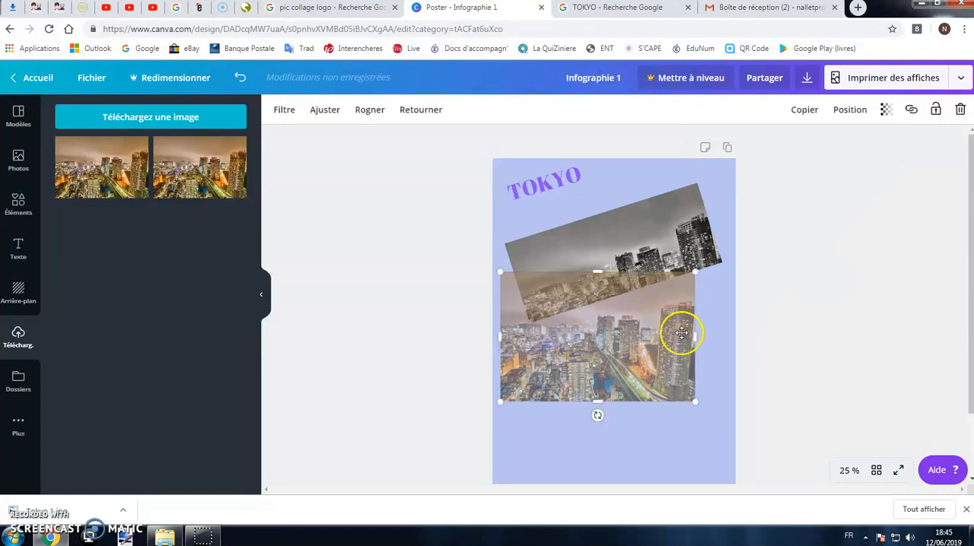
click(657, 238)
click(646, 345)
click(652, 252)
click(658, 340)
click(663, 241)
Set the colour photo's transparency to 84.
click(658, 342)
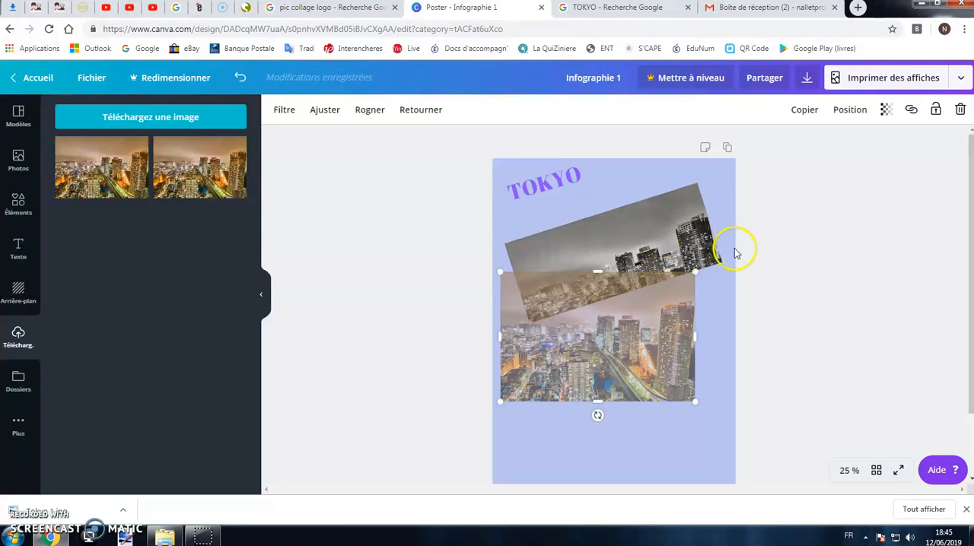
click(885, 110)
drag(822, 142, 846, 145)
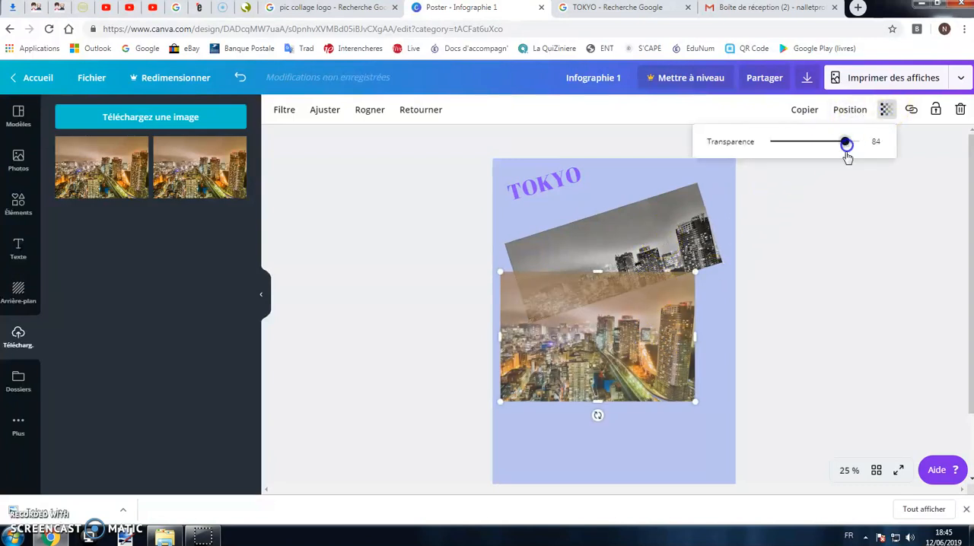
click(768, 228)
Try the layer order of the colour photo both ways, ending with it behind the black-and-white photo.
click(627, 293)
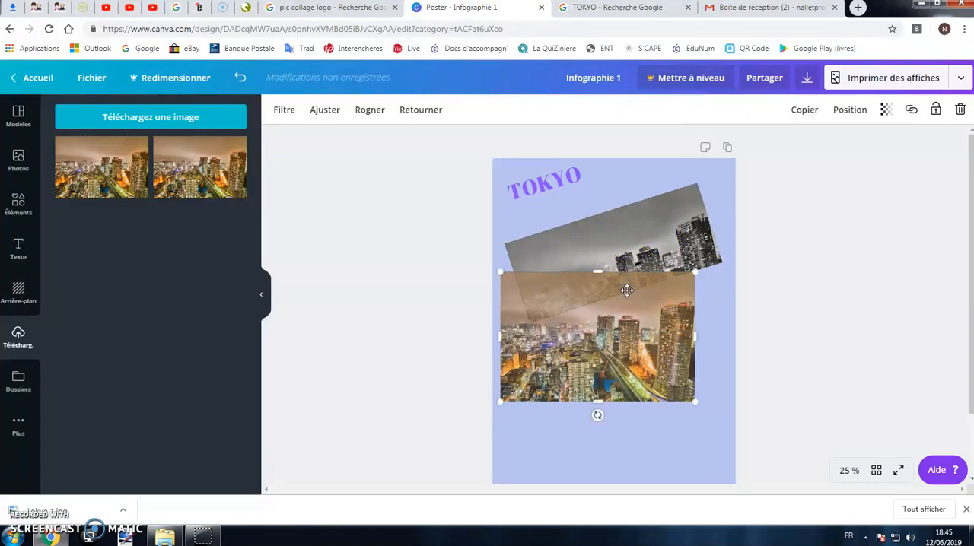
click(847, 112)
click(807, 148)
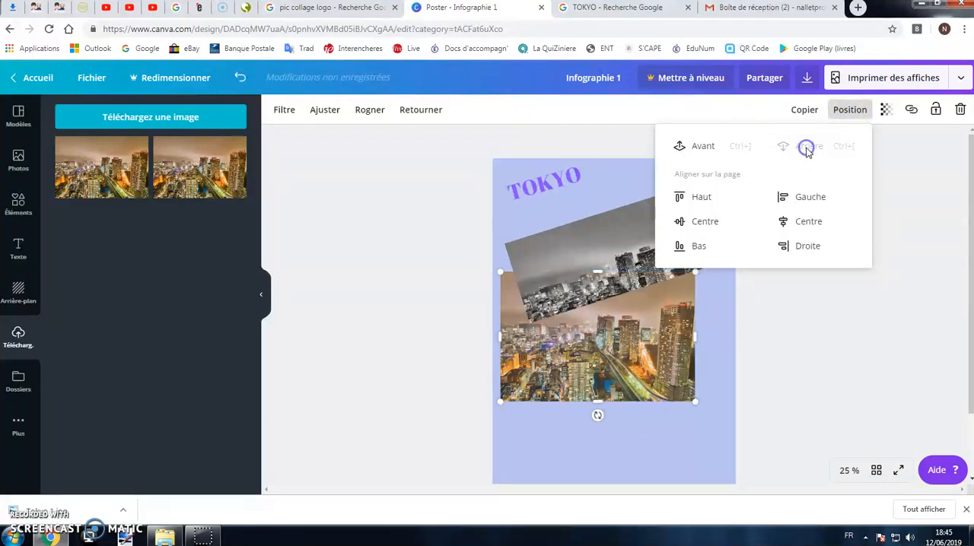
click(700, 145)
click(811, 148)
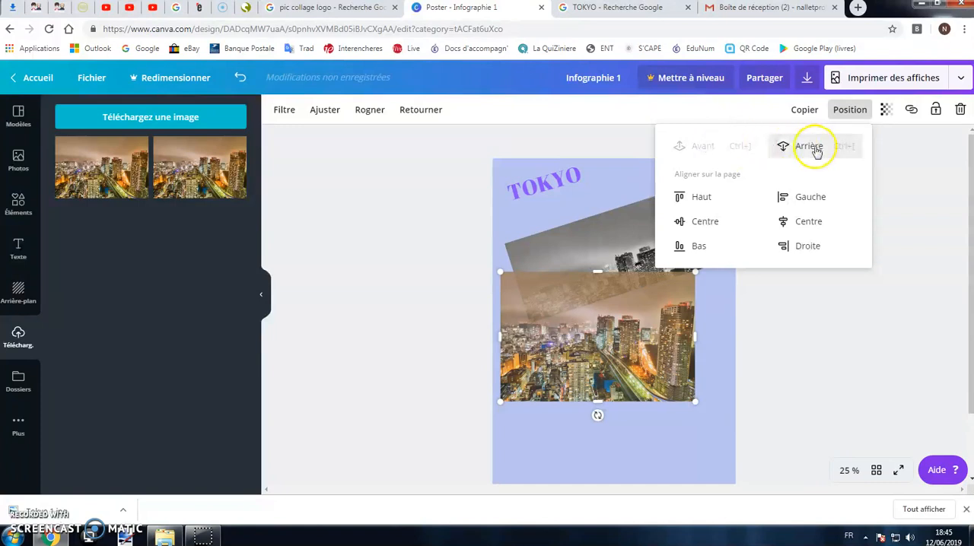
Try the page alignments on the colour photo, ending with it left-aligned and vertically centred.
click(811, 196)
click(809, 220)
click(810, 245)
click(699, 247)
click(704, 221)
click(701, 196)
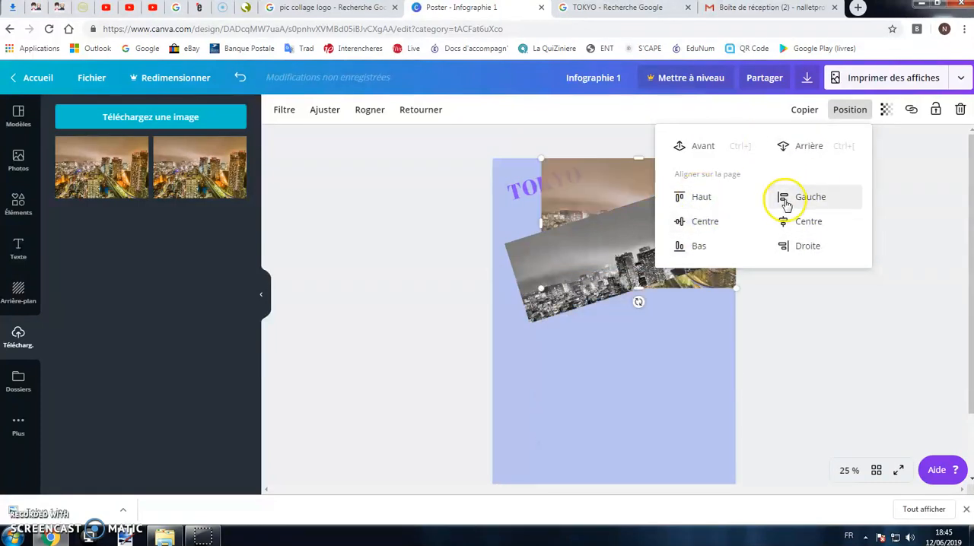
click(802, 200)
click(676, 223)
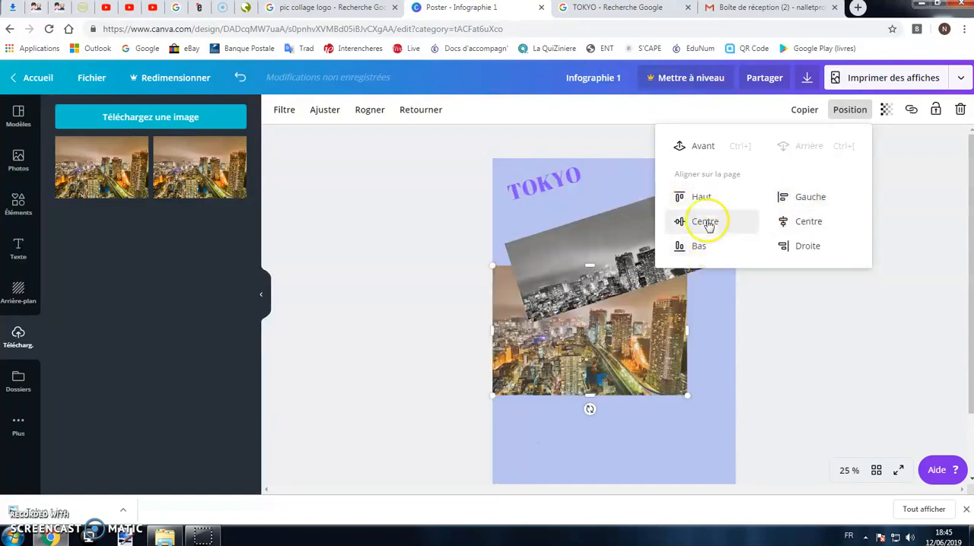
Move the colour photo to the horizontal centre of the poster.
click(794, 331)
drag(645, 344, 666, 338)
click(807, 335)
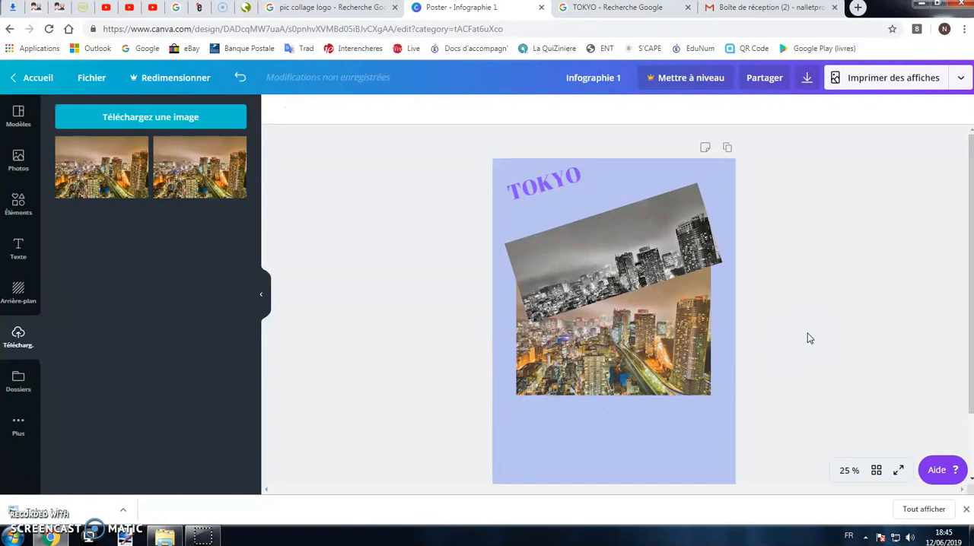
Move the black-and-white photo up closer to the title and collapse the side panel.
drag(623, 259, 624, 225)
click(651, 309)
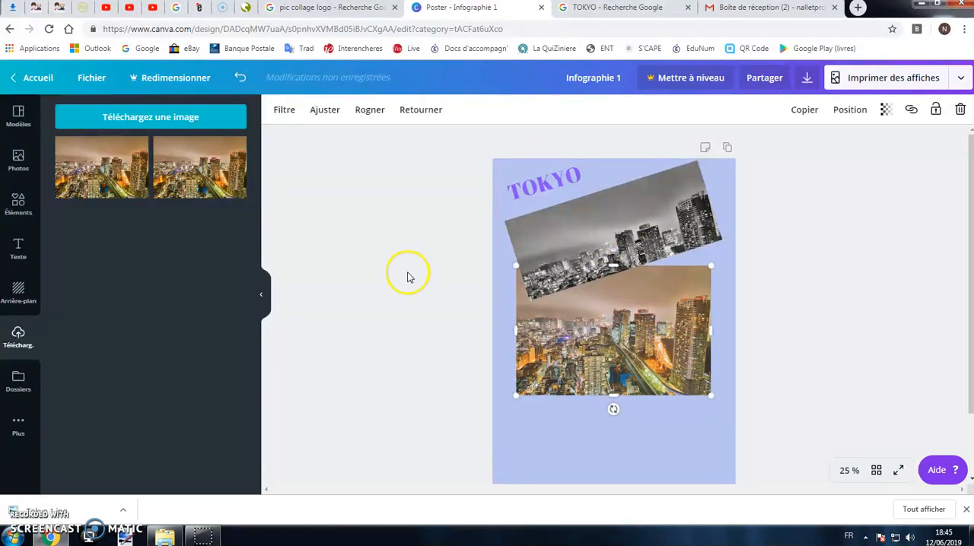
click(406, 278)
click(266, 303)
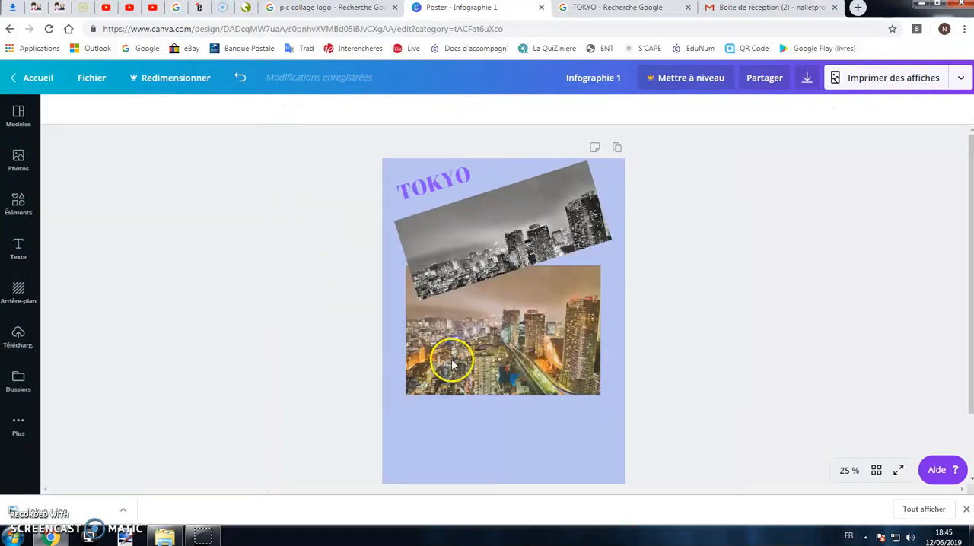
Delete the colour photo from the poster.
click(459, 328)
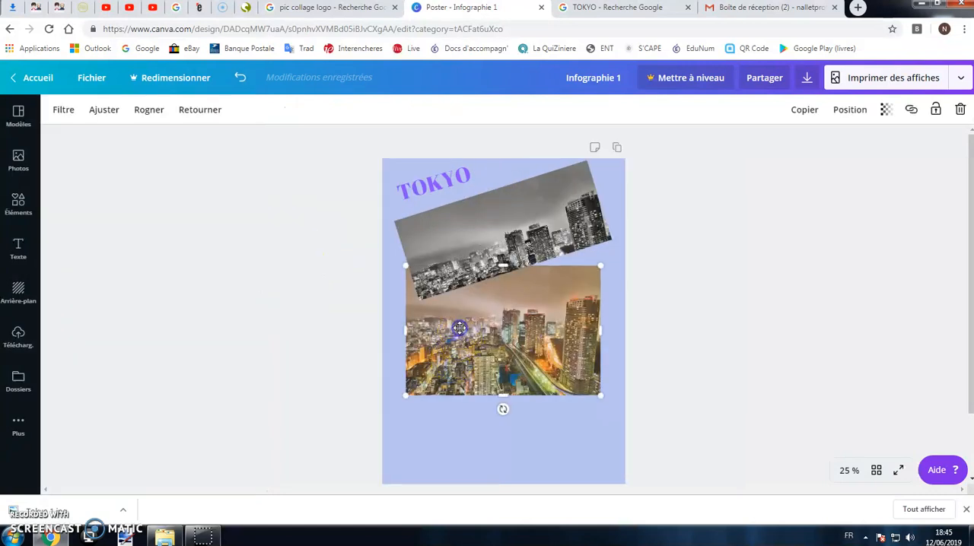
click(960, 110)
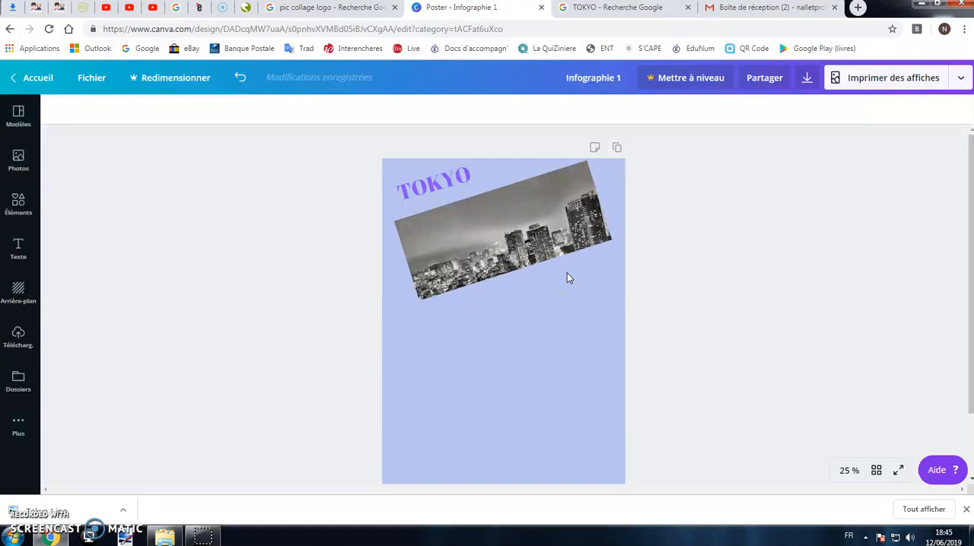
Insert the yellow-green pie chart from the chart elements, shrink it and place it below the black-and-white photo.
click(28, 217)
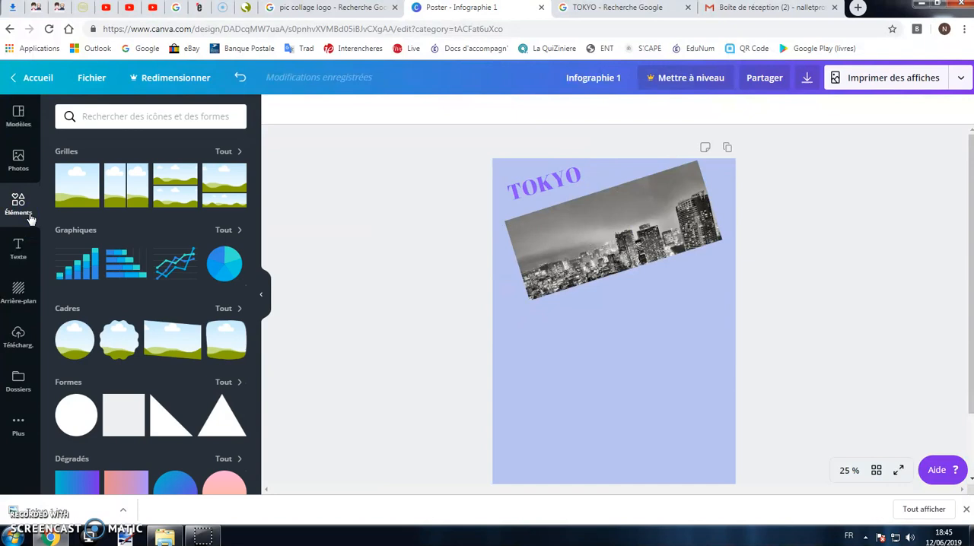
click(223, 230)
scroll(130, 309, down, 3)
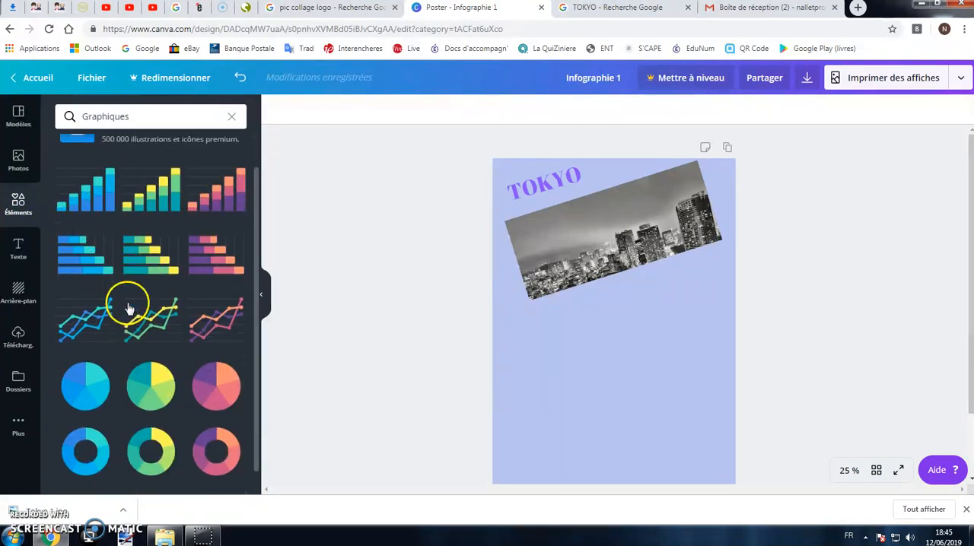
click(145, 359)
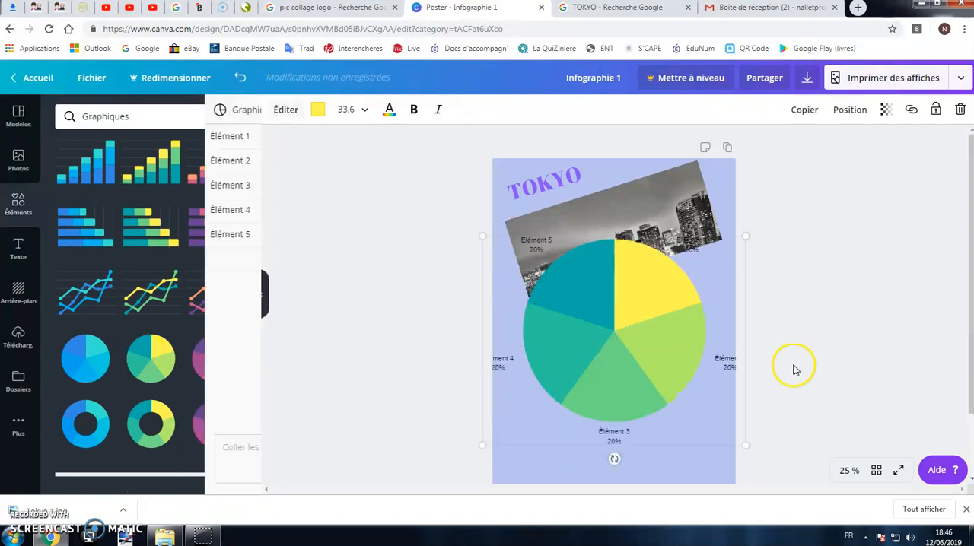
drag(742, 466, 645, 395)
drag(593, 332, 625, 393)
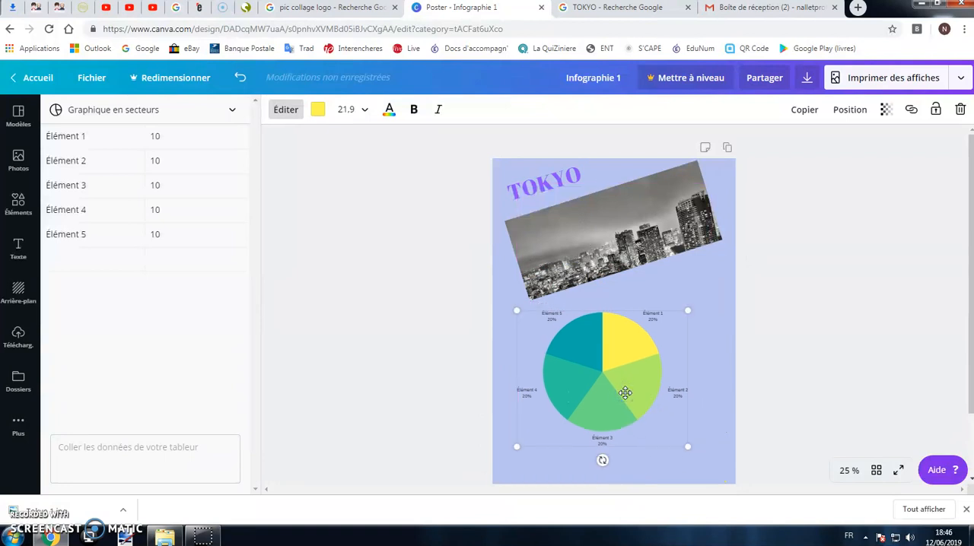
click(319, 111)
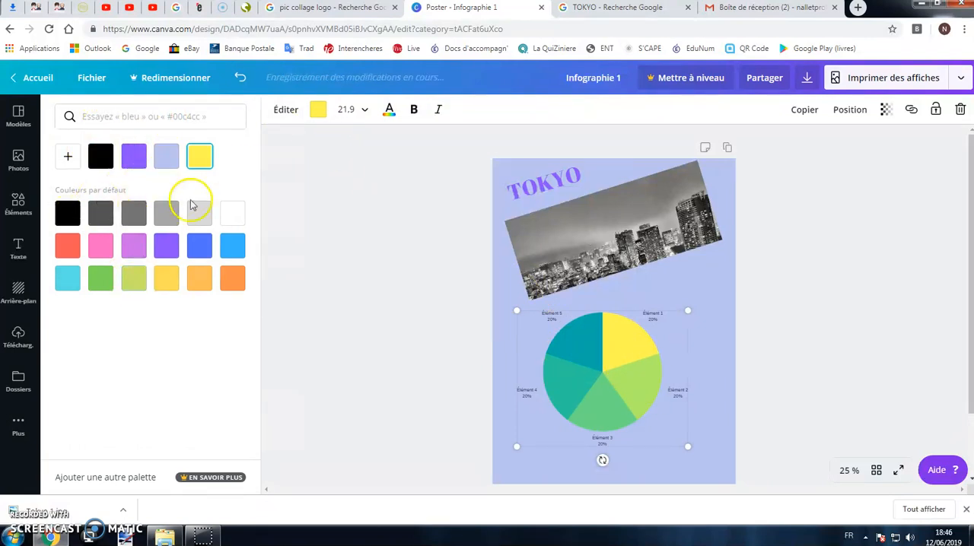
click(309, 226)
click(518, 324)
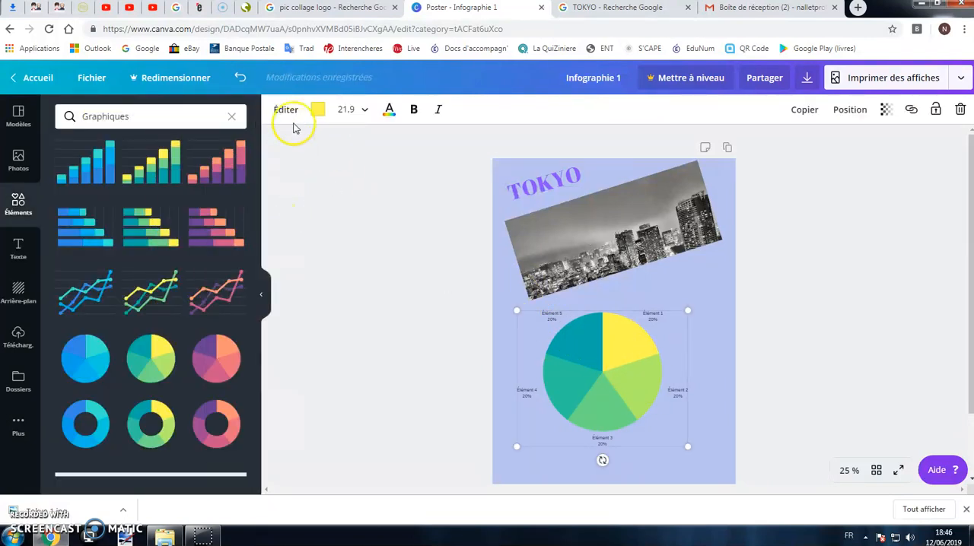
Rename the first three entries of the pie chart data Quartier 1, Quartier 2 and Quartier 3.
click(287, 109)
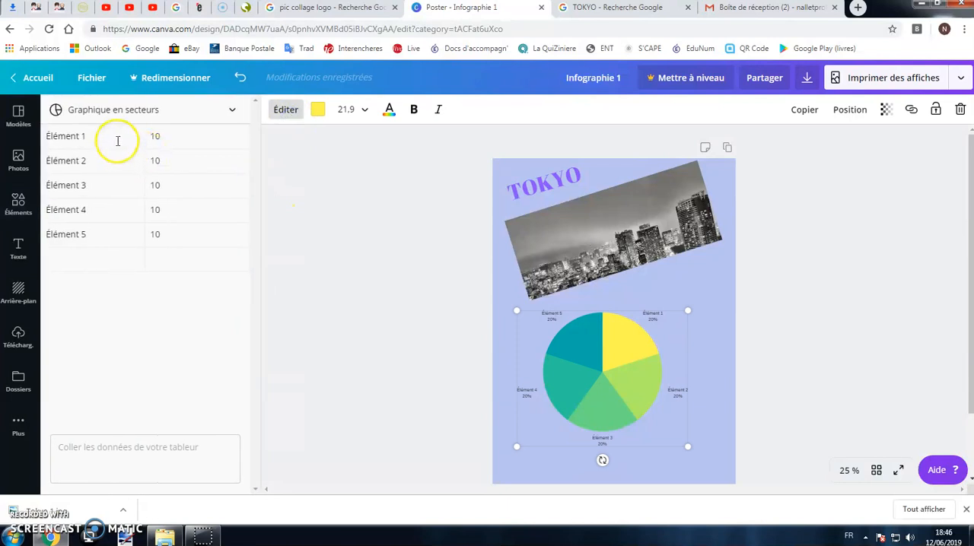
click(118, 139)
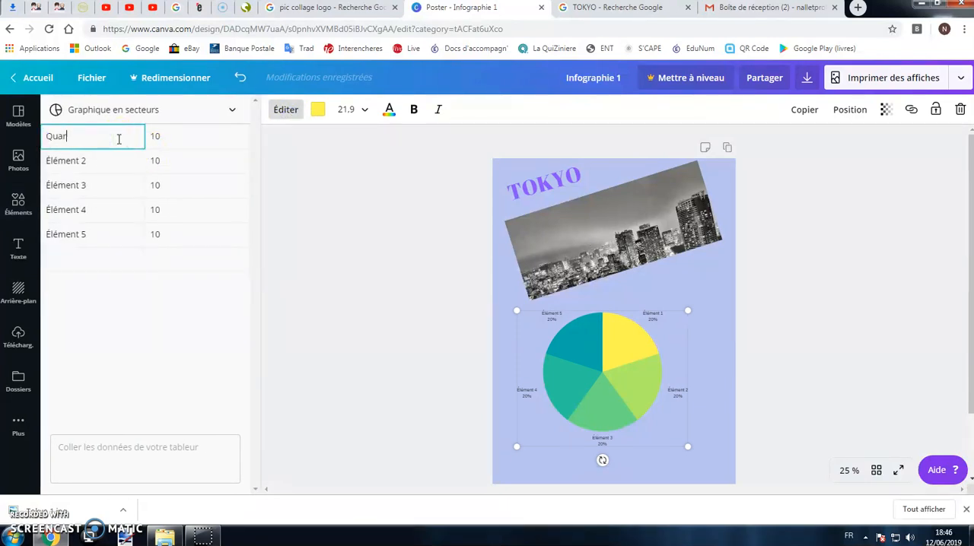
click(102, 164)
click(85, 160)
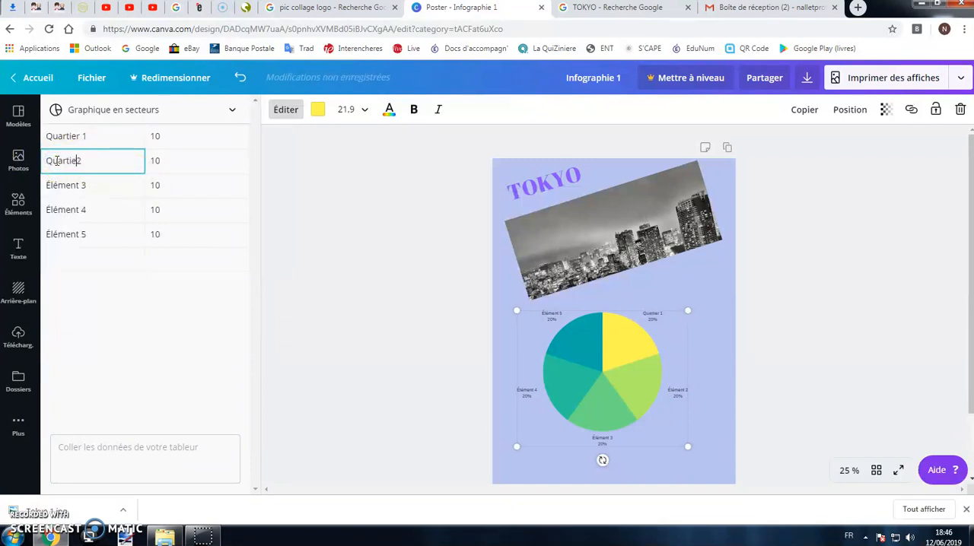
click(67, 185)
text(Qua)
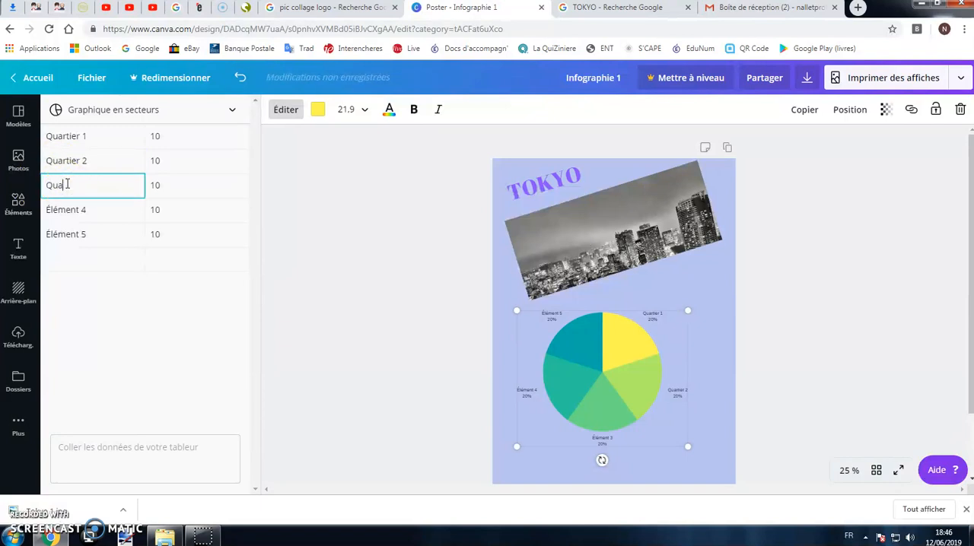
text(rtier 3)
Set the chart value of Quartier 2 to 30 and that of Quartier 3 to 60.
click(157, 160)
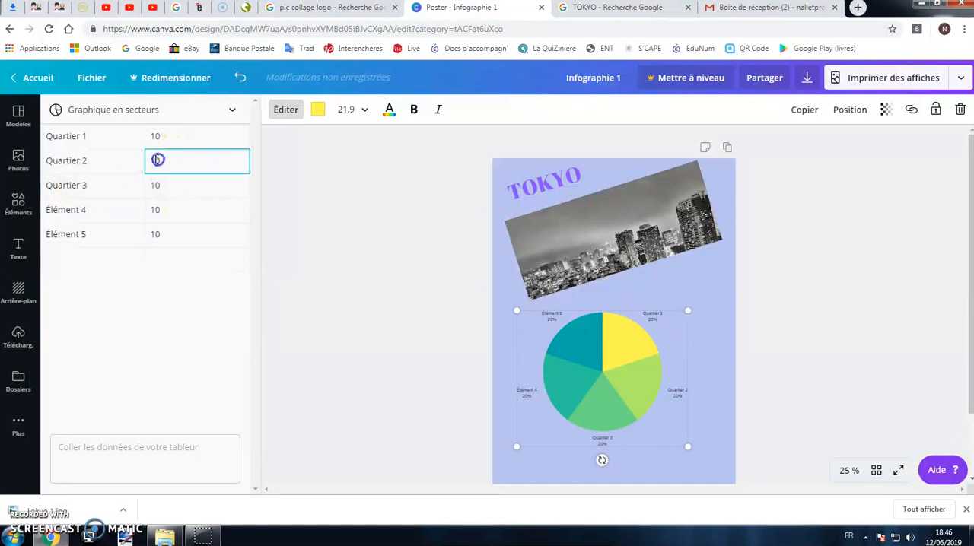
text(3)
click(166, 187)
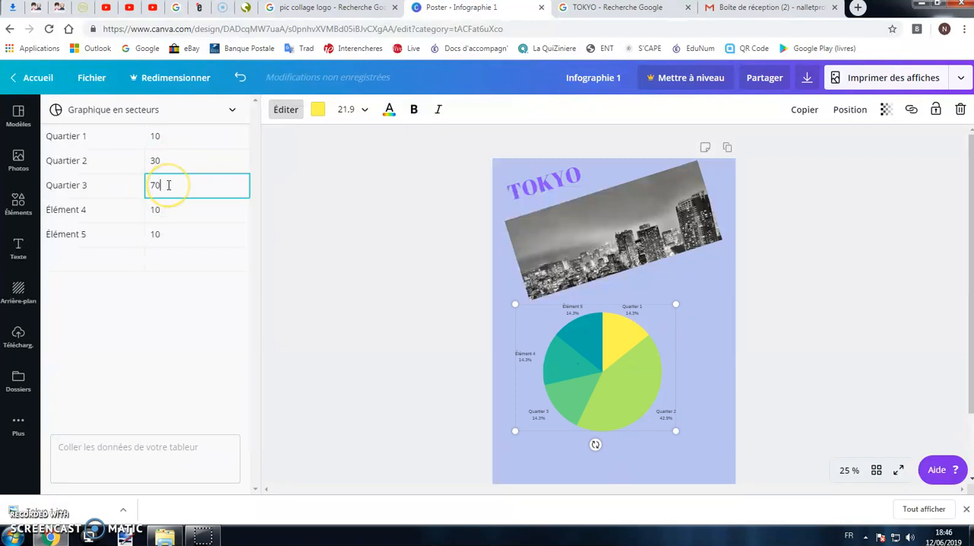
Clear the Élément 4 and Élément 5 rows from the chart data and move the chart slightly down the poster.
click(127, 208)
key(BackSpace)
click(168, 210)
key(BackSpace)
click(163, 239)
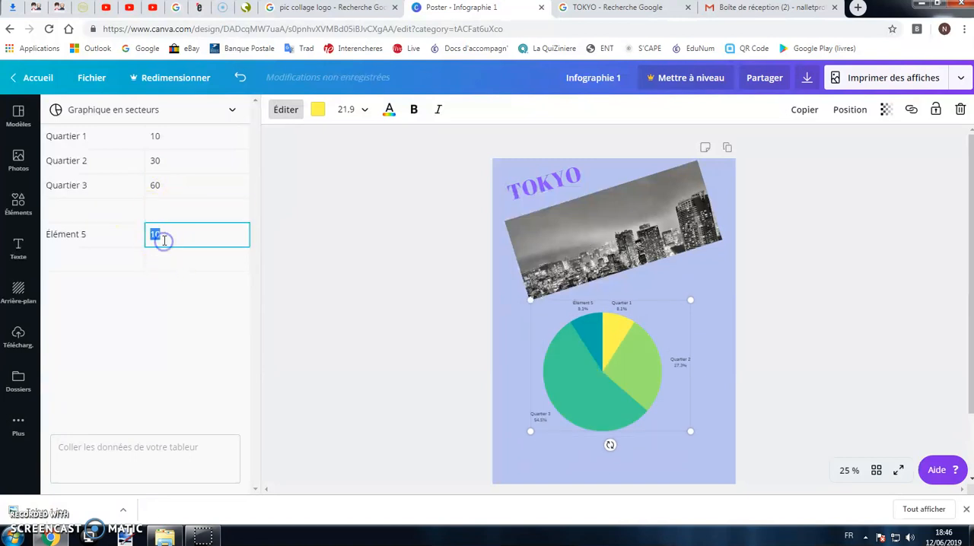
click(87, 241)
key(BackSpace)
click(330, 327)
drag(637, 370, 643, 385)
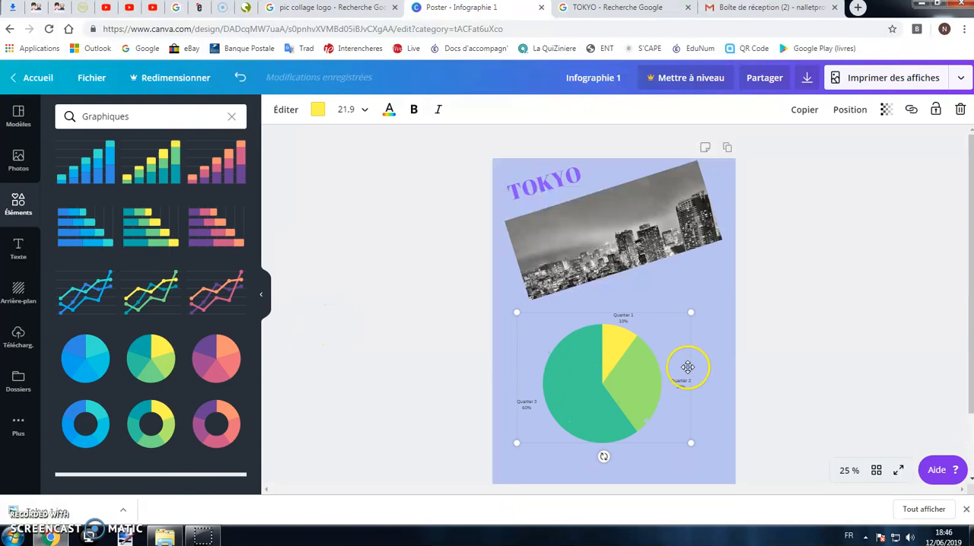
Enlarge the pie chart's label text to size 42.
click(845, 471)
click(837, 325)
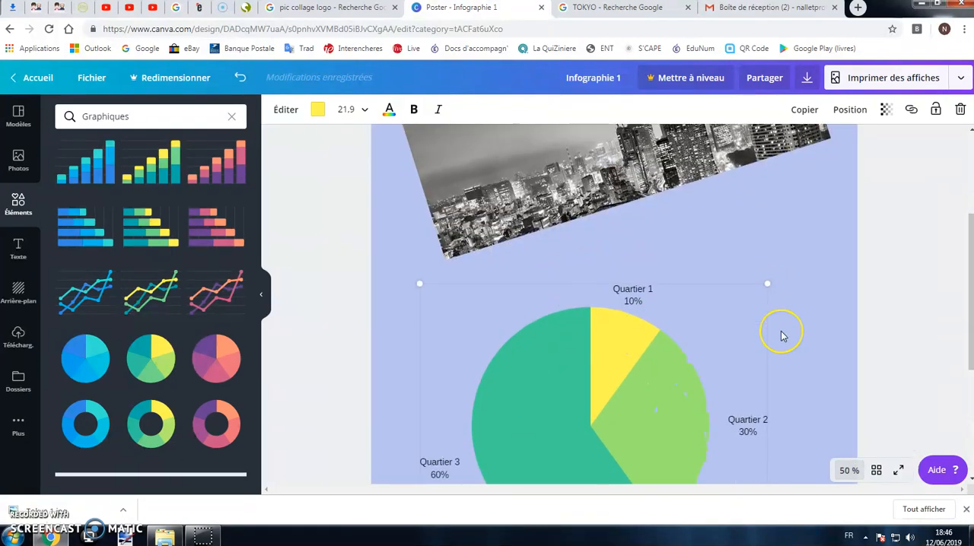
scroll(781, 332, down, 2)
scroll(780, 333, up, 1)
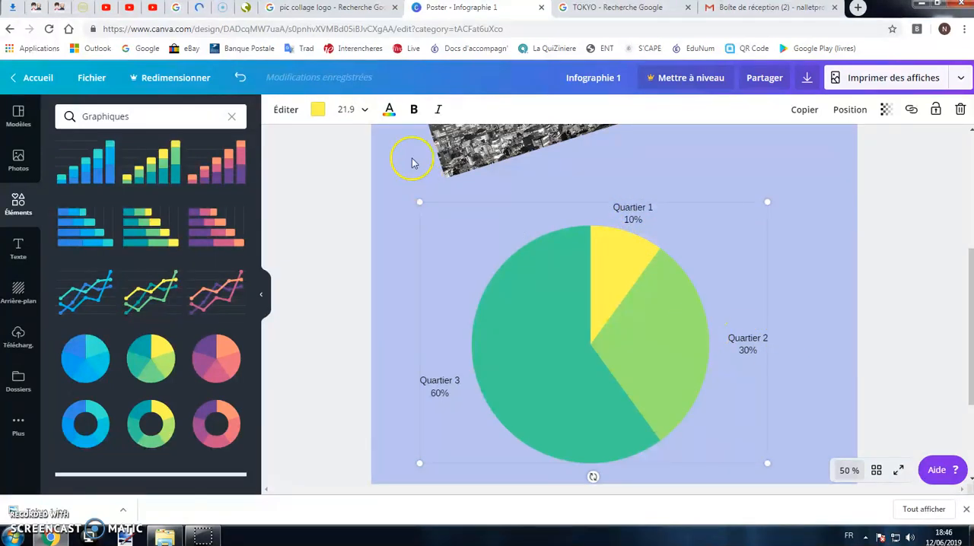
click(361, 108)
scroll(386, 273, down, 1)
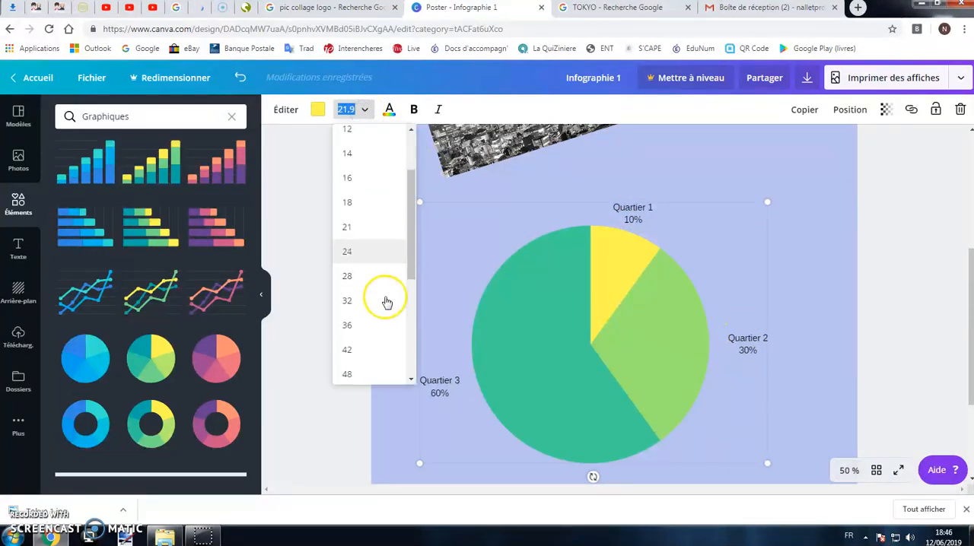
click(363, 320)
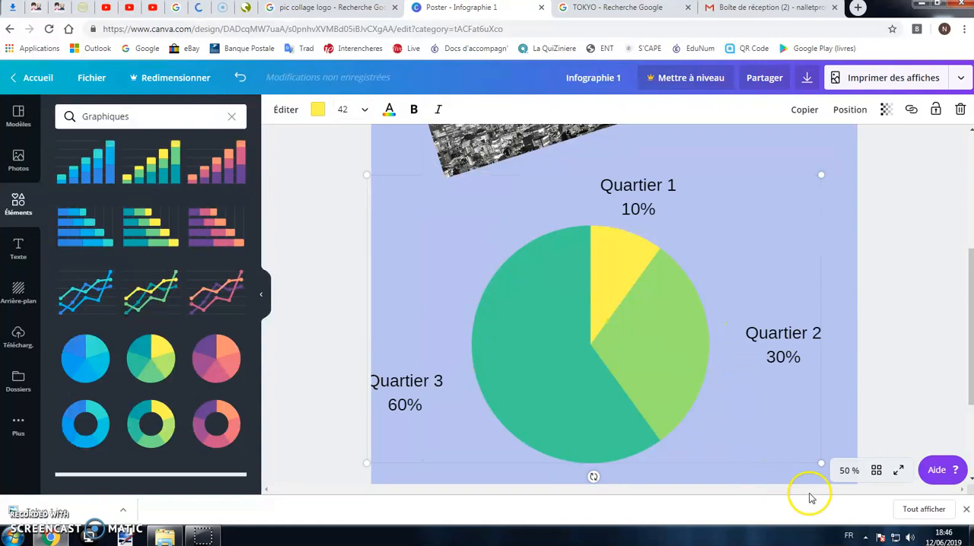
Return the zoom to 25 % and move the pie chart down so its labels fit within the bottom of the poster.
click(849, 470)
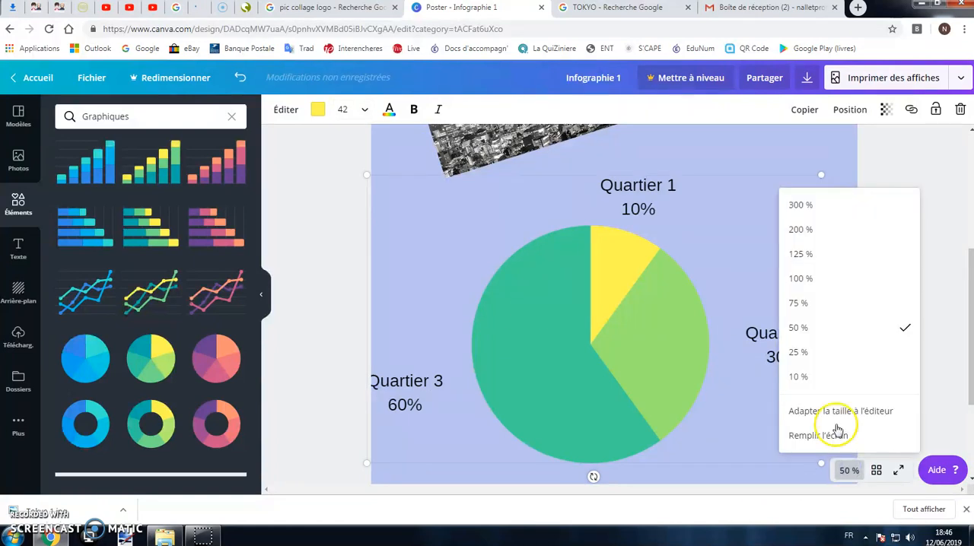
click(839, 354)
drag(596, 292, 632, 343)
scroll(739, 341, up, 1)
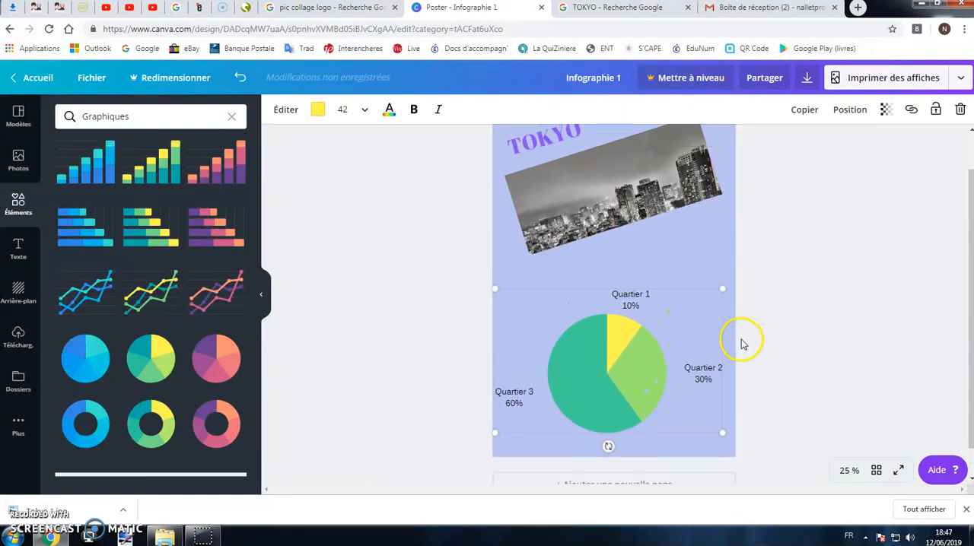
click(761, 332)
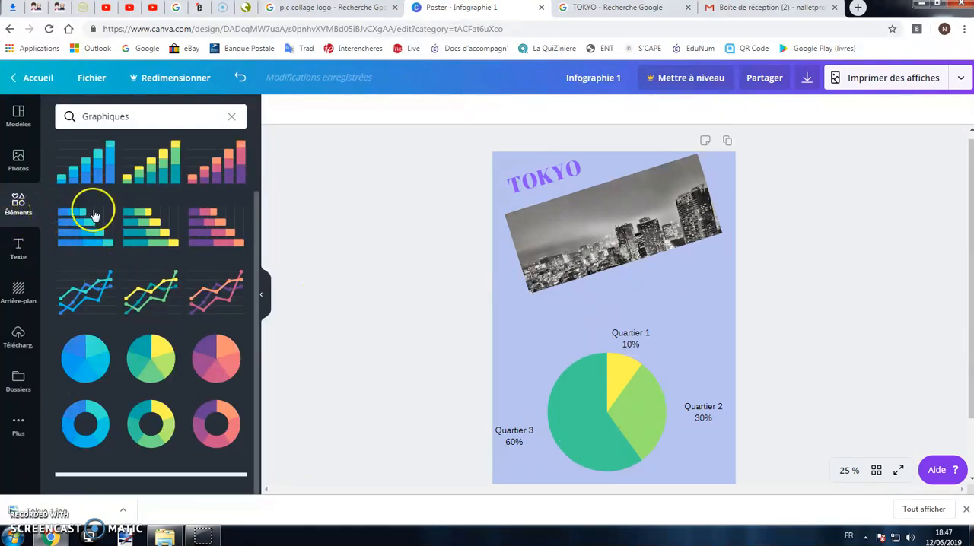
Add the white circle outline from the shapes, shrink it to about half its size and place it around the Quartier 1 label.
click(233, 117)
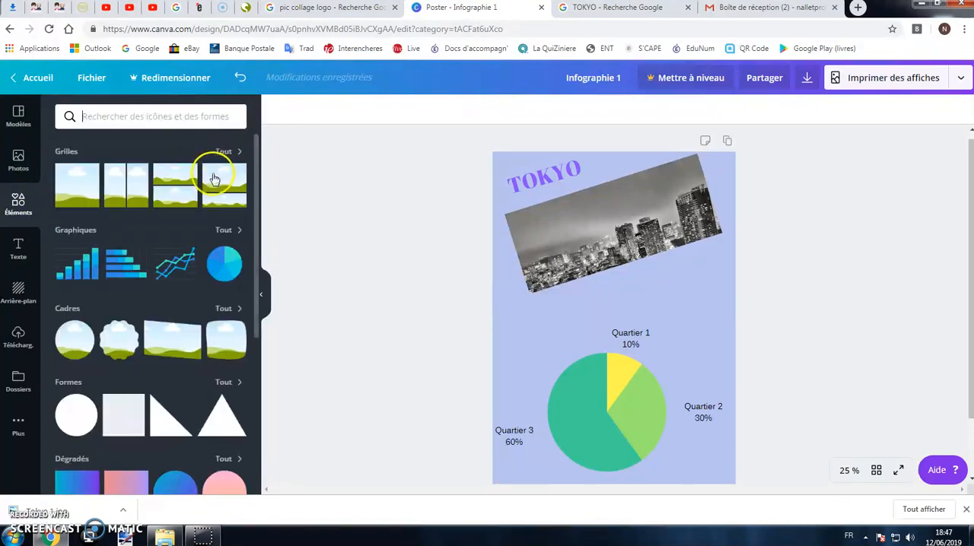
scroll(168, 260, down, 2)
click(228, 321)
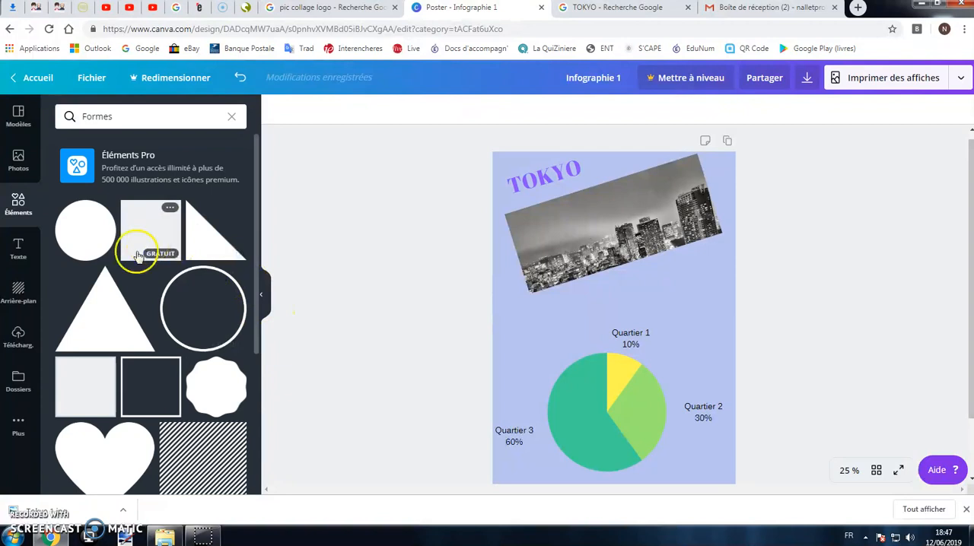
scroll(163, 326, down, 2)
scroll(152, 327, up, 1)
scroll(152, 327, down, 1)
scroll(156, 313, up, 2)
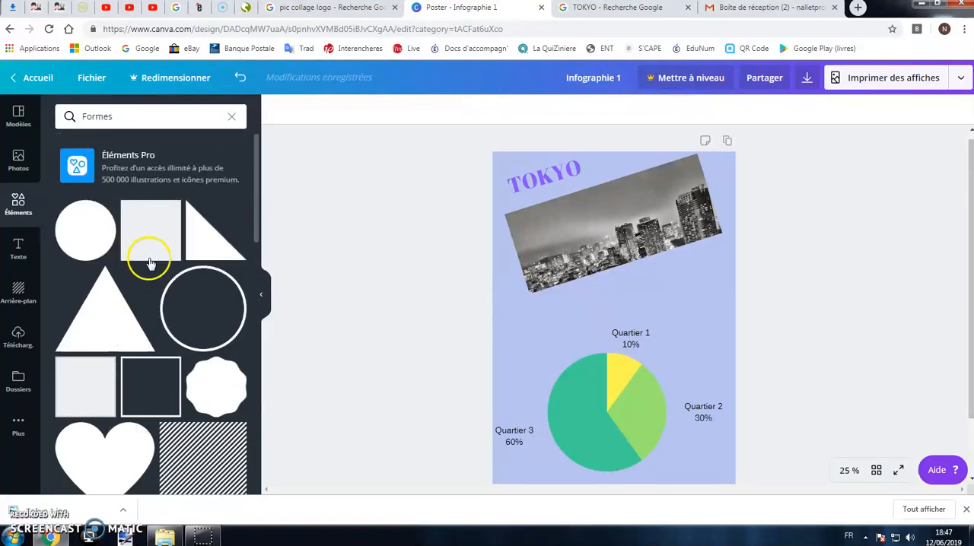
drag(213, 316, 682, 411)
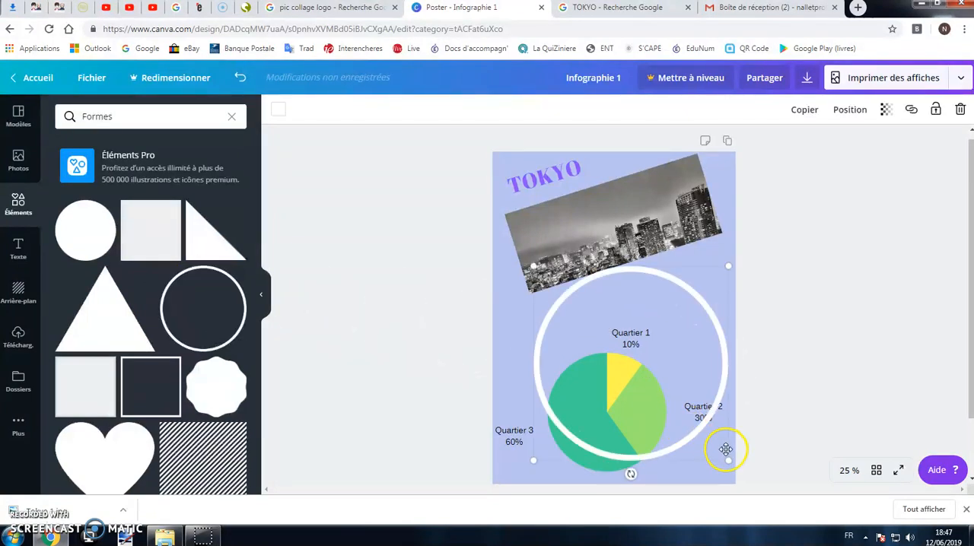
drag(725, 459, 622, 363)
drag(576, 306, 626, 318)
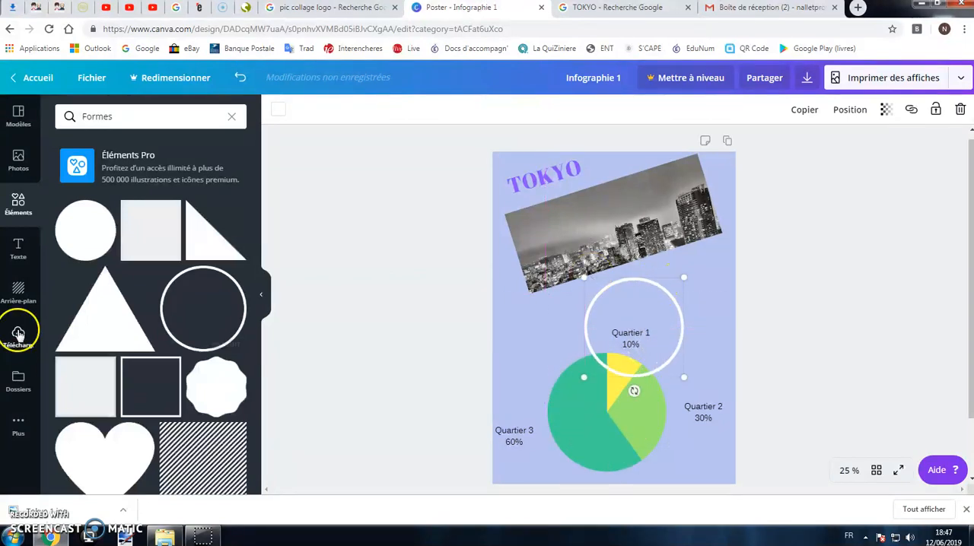
Add a straight horizontal line and place it across the lower part of the black-and-white photo.
scroll(165, 345, down, 5)
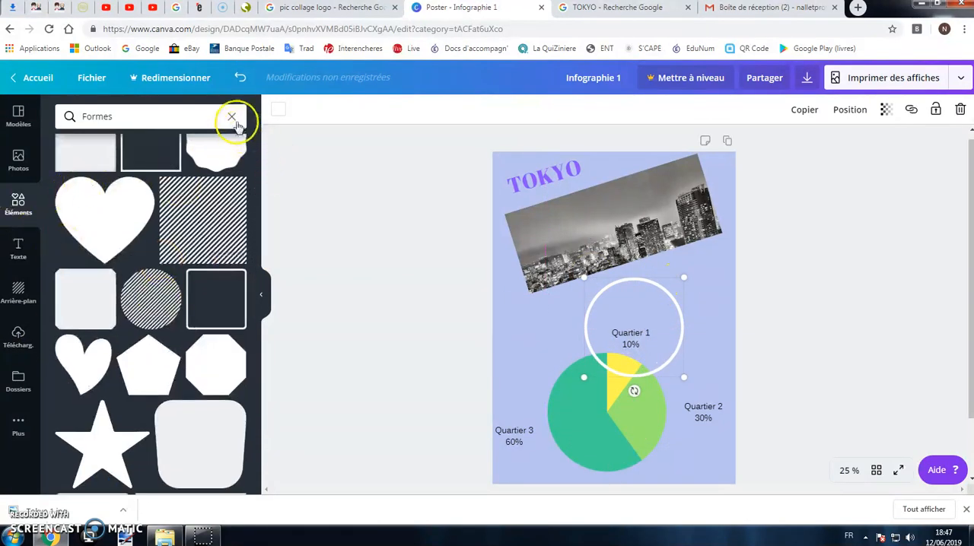
click(233, 116)
scroll(156, 259, down, 3)
click(158, 262)
drag(669, 323, 742, 251)
Add the premium green shield with a check mark from Web et SEO and shift it slightly down over the chart.
scroll(83, 308, down, 3)
scroll(105, 335, down, 5)
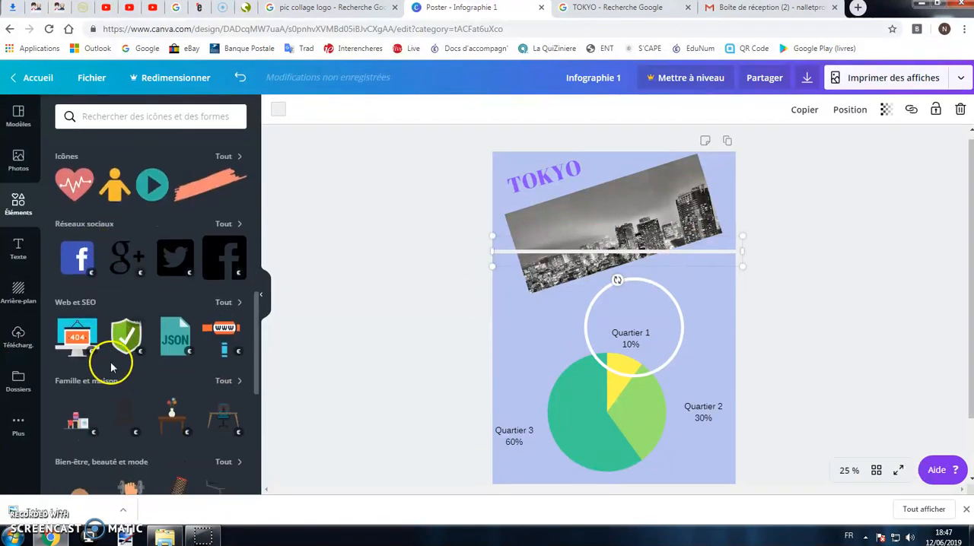
scroll(106, 333, up, 3)
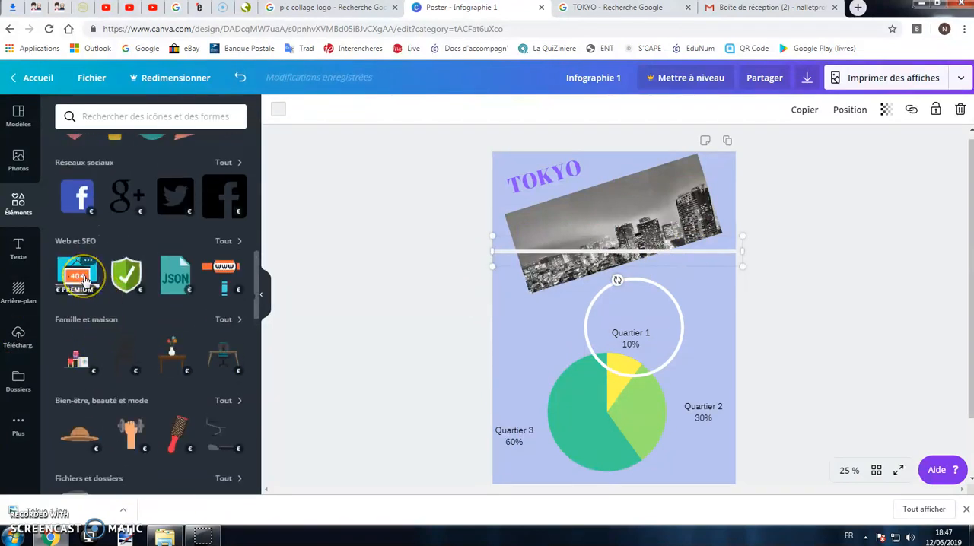
click(125, 274)
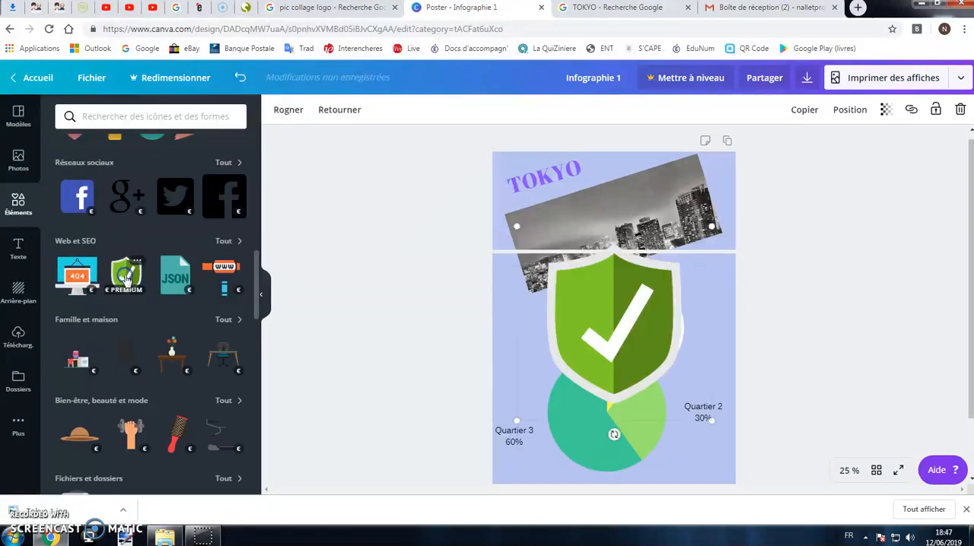
drag(643, 325, 621, 338)
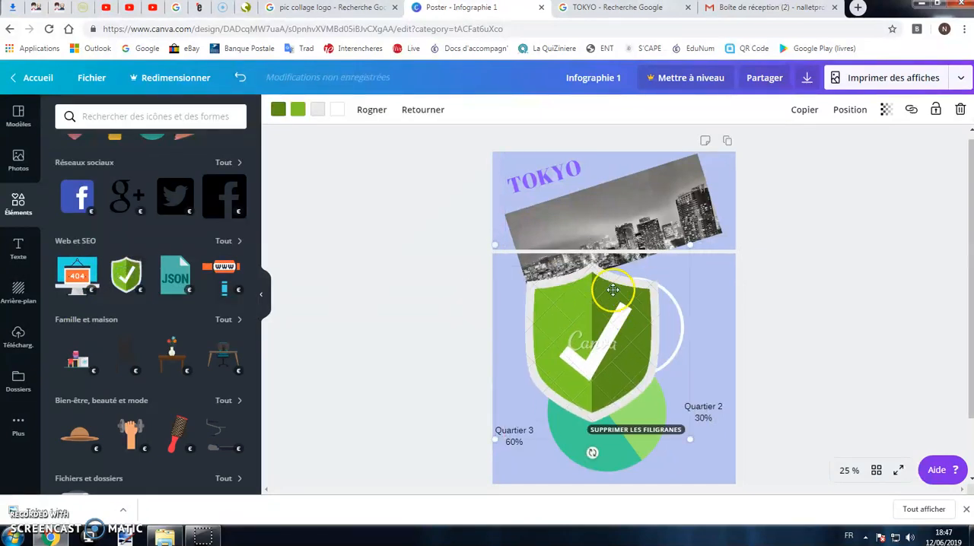
View the purchase offer for removing the shield's watermark and close it without buying.
click(664, 429)
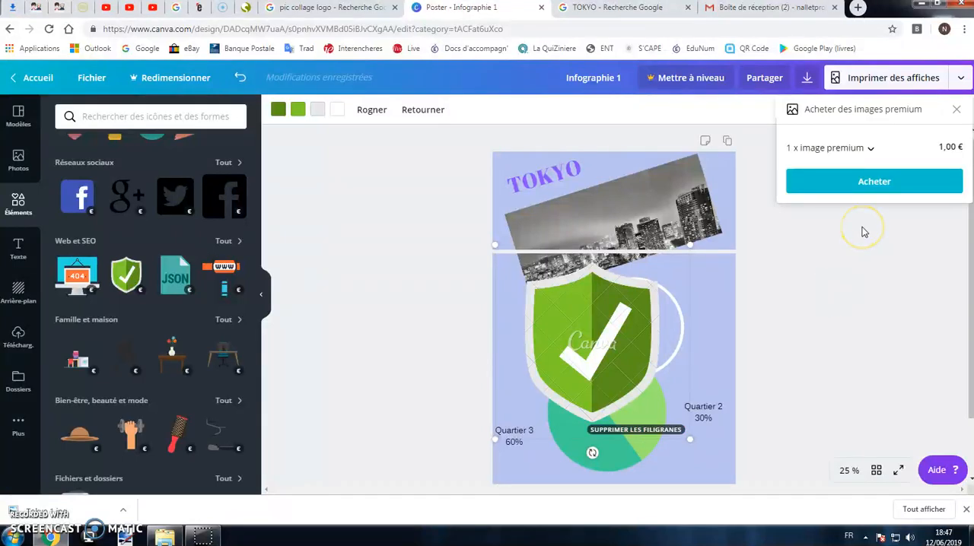
click(955, 112)
click(439, 271)
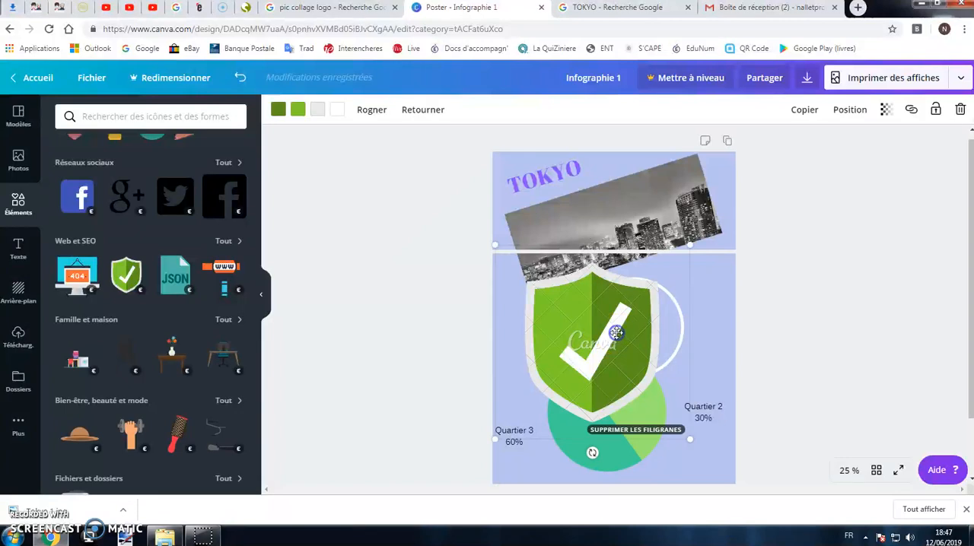
Delete the green shield with the check mark from the poster.
key(Delete)
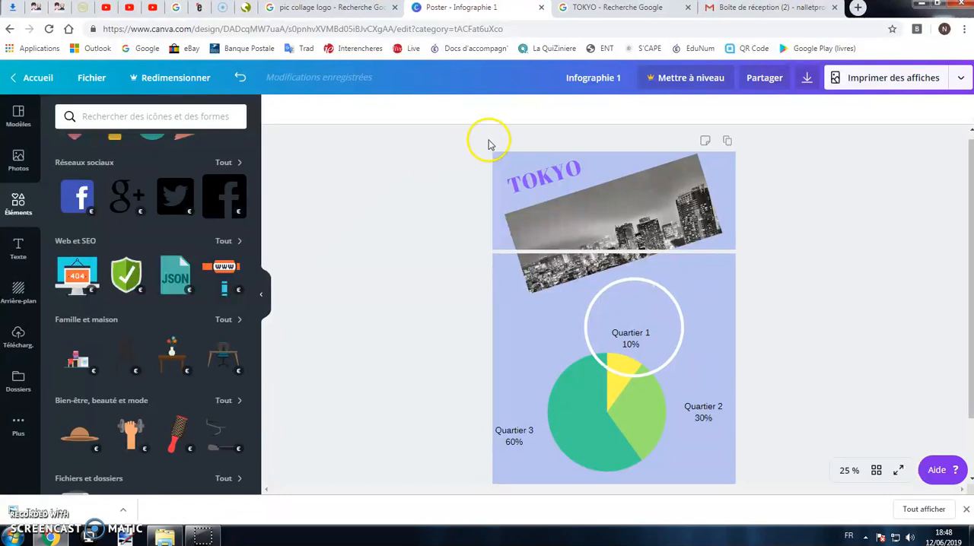
Copy the design's sharing link with modification rights and close the sharing options.
click(765, 80)
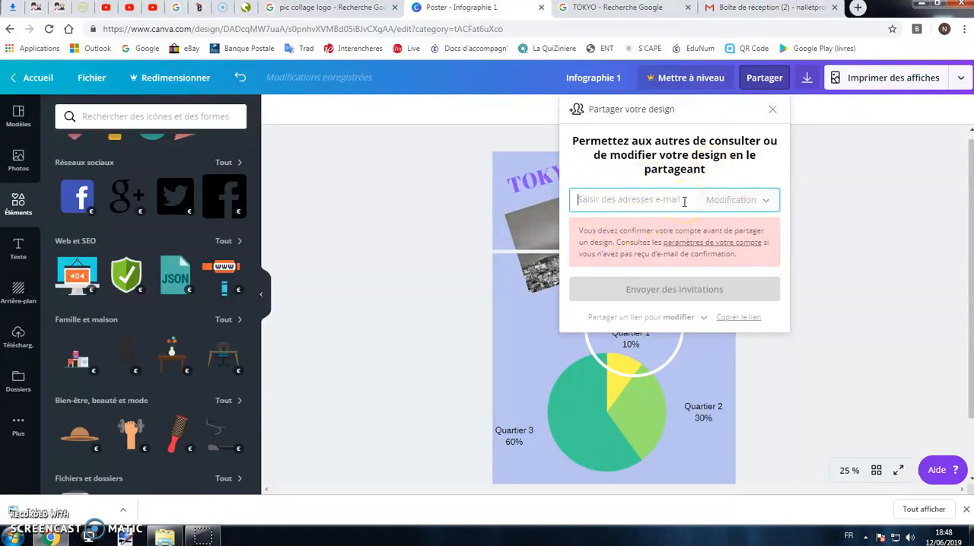
click(733, 321)
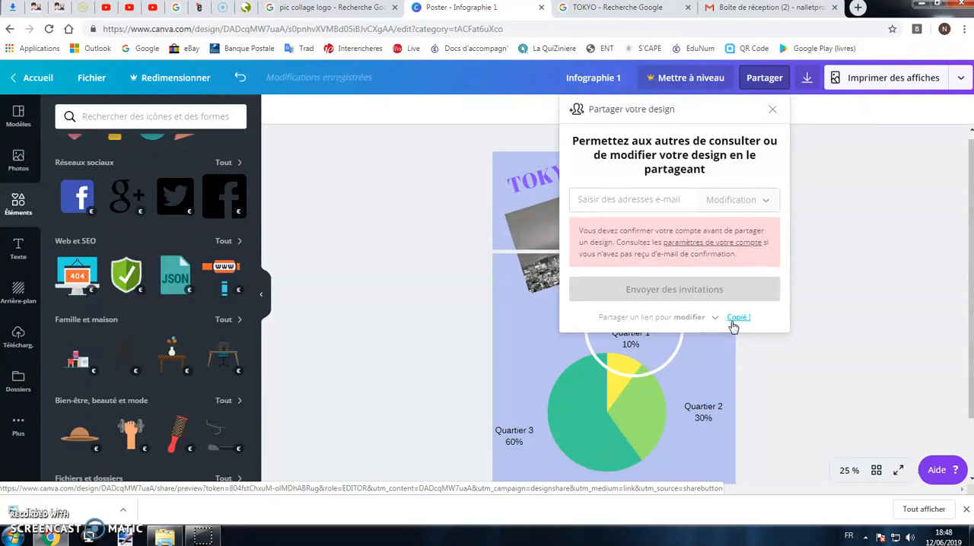
click(939, 235)
Download the poster as a PNG, dismiss the printing offer and open the downloaded Infographie 1.png.
click(805, 78)
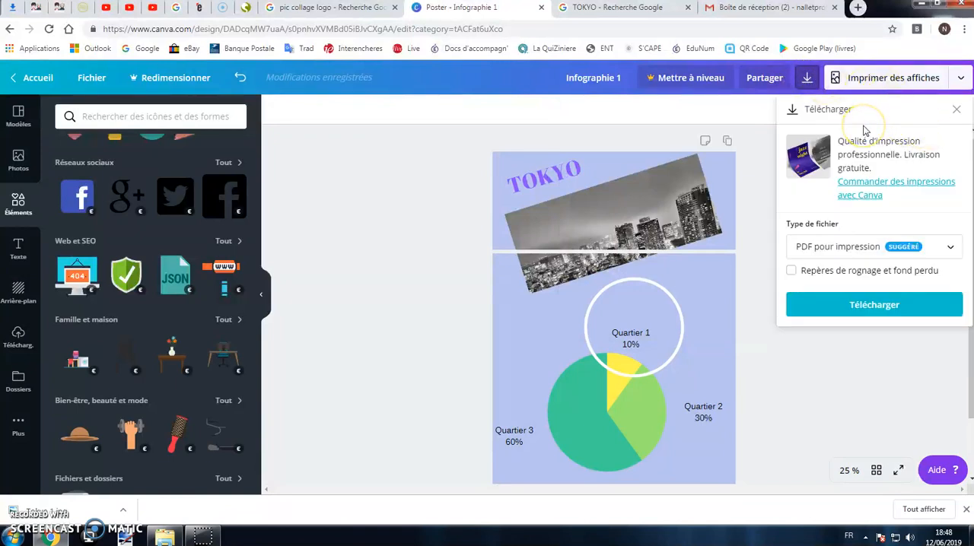
click(880, 244)
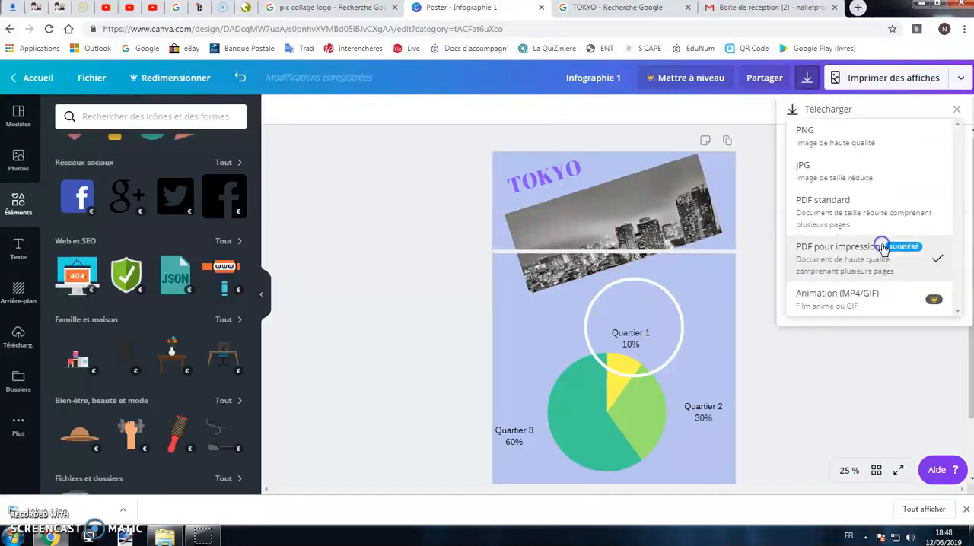
click(843, 140)
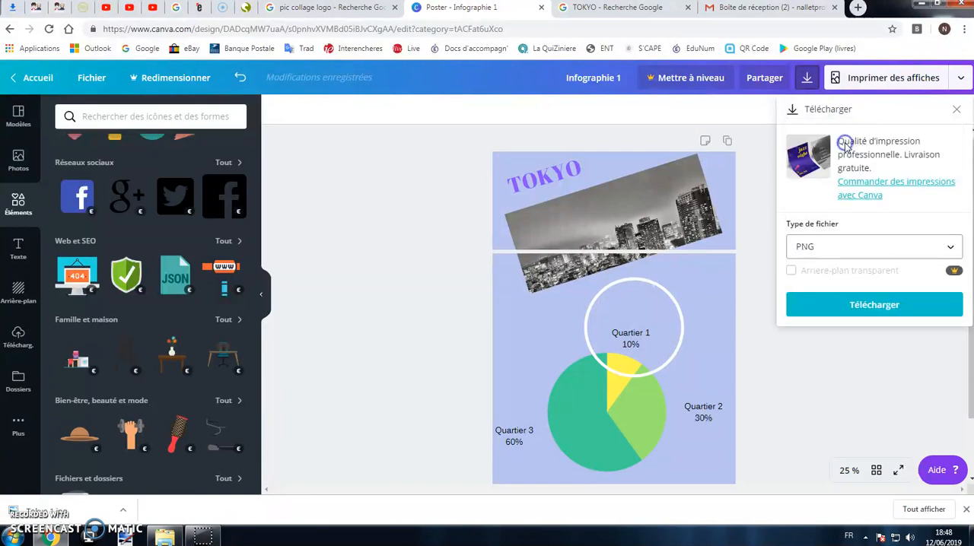
click(863, 306)
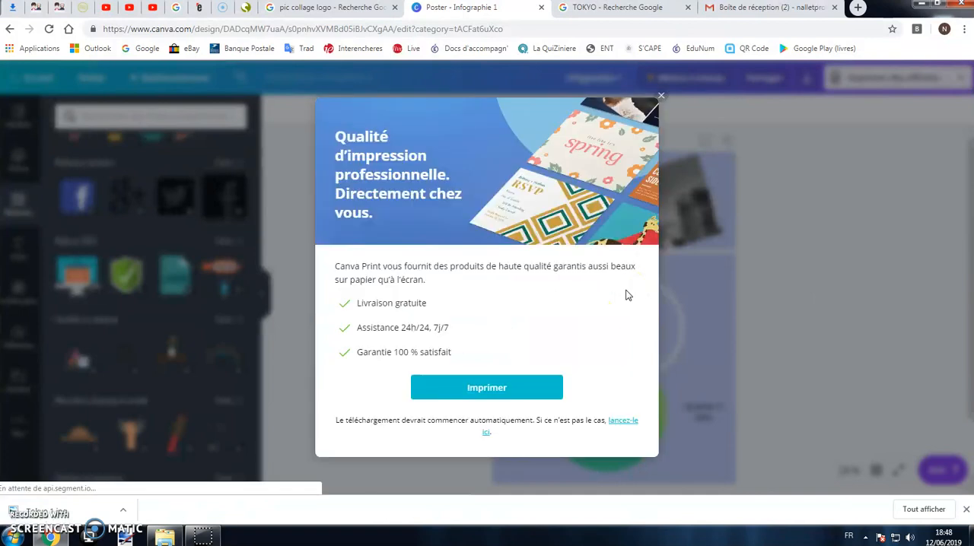
click(658, 103)
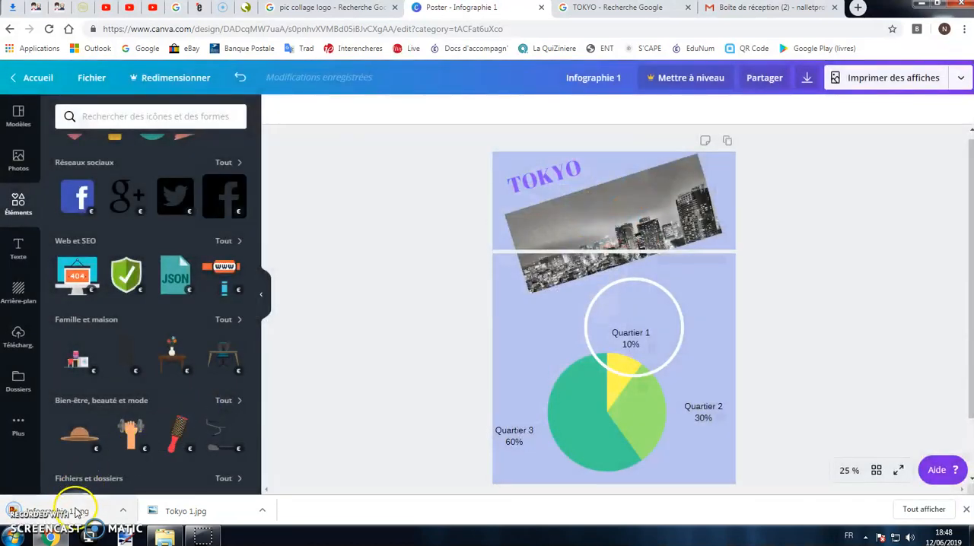
click(72, 511)
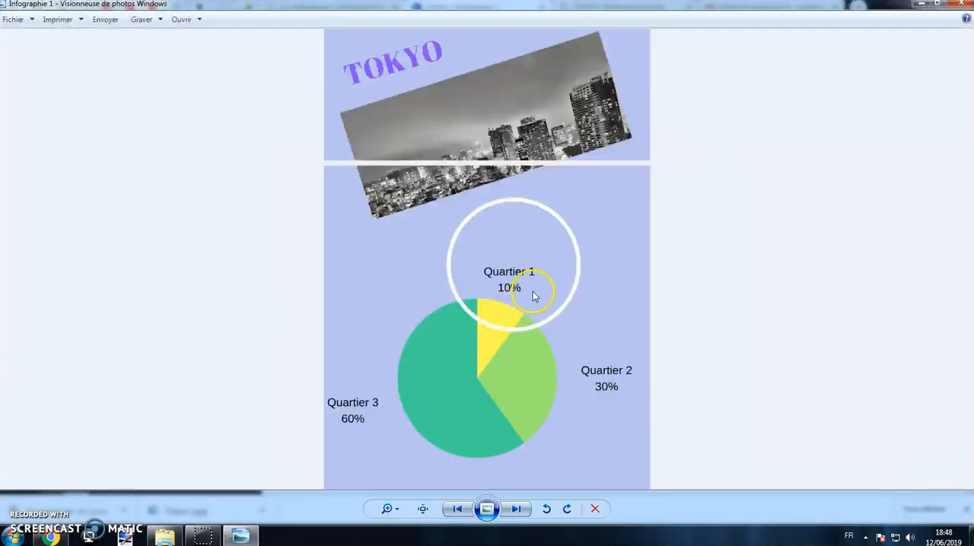